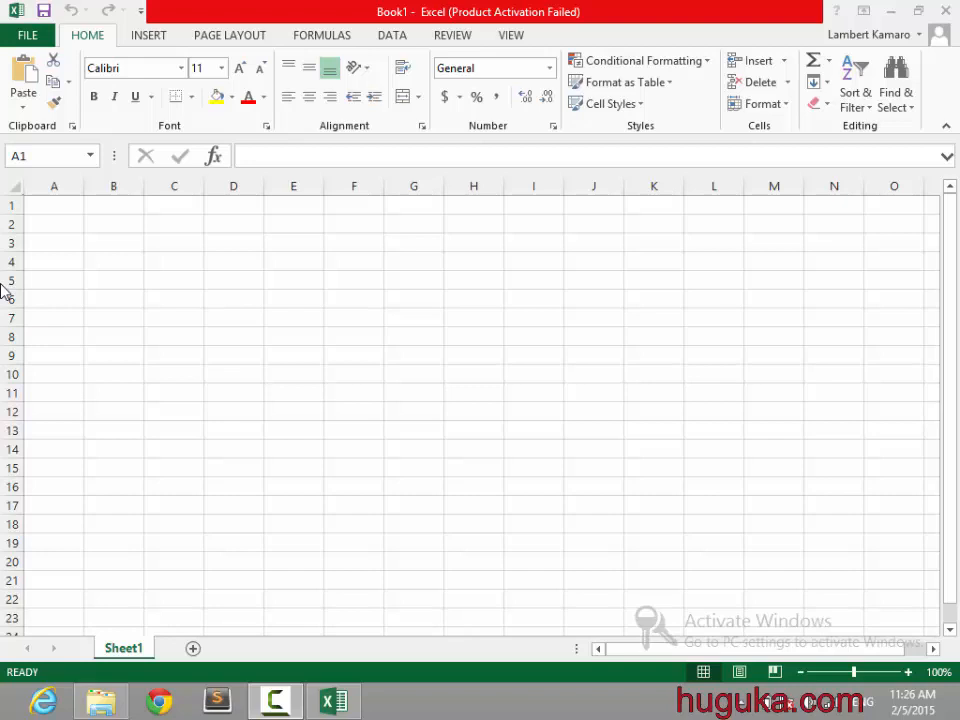
Step: Enter the labels izina, agaciro and numero down column A in cells A3 to A5
left_click(54, 239)
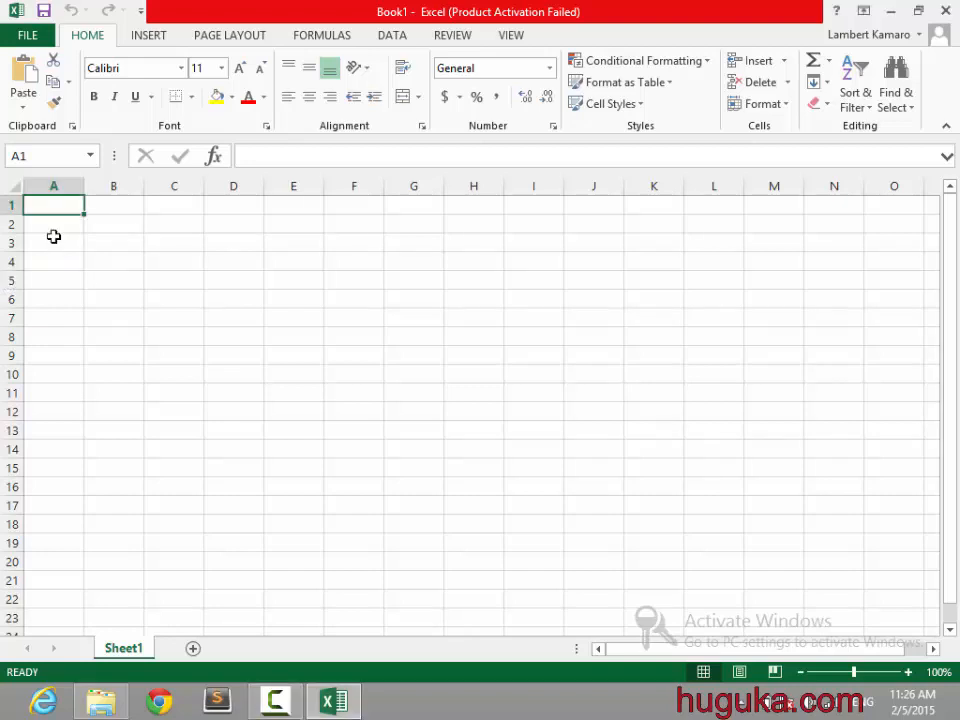
left_click(54, 241)
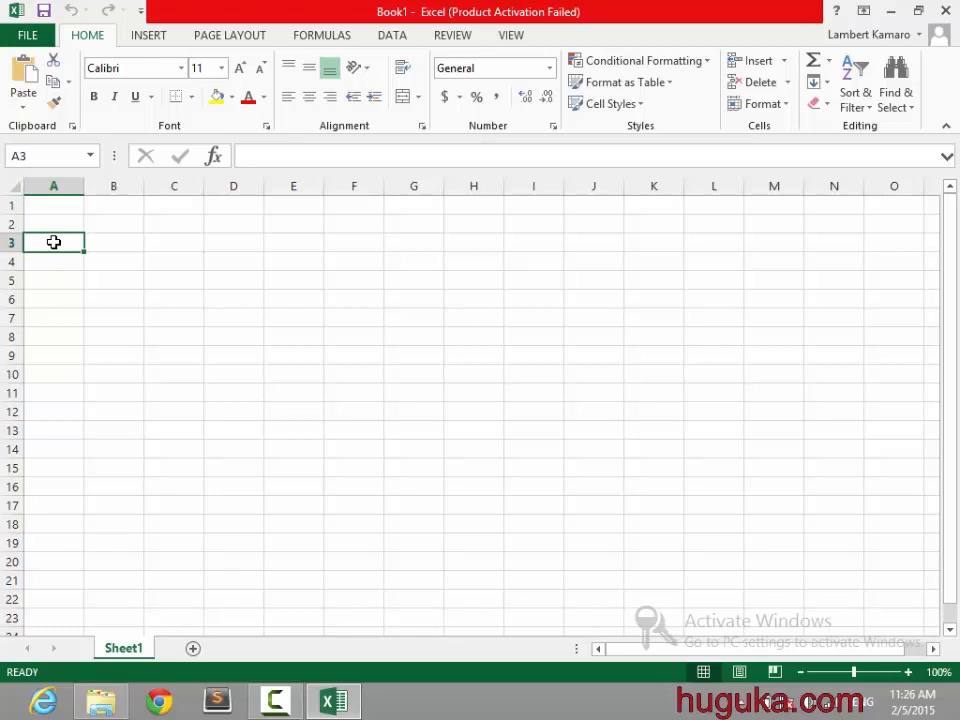
type("izina")
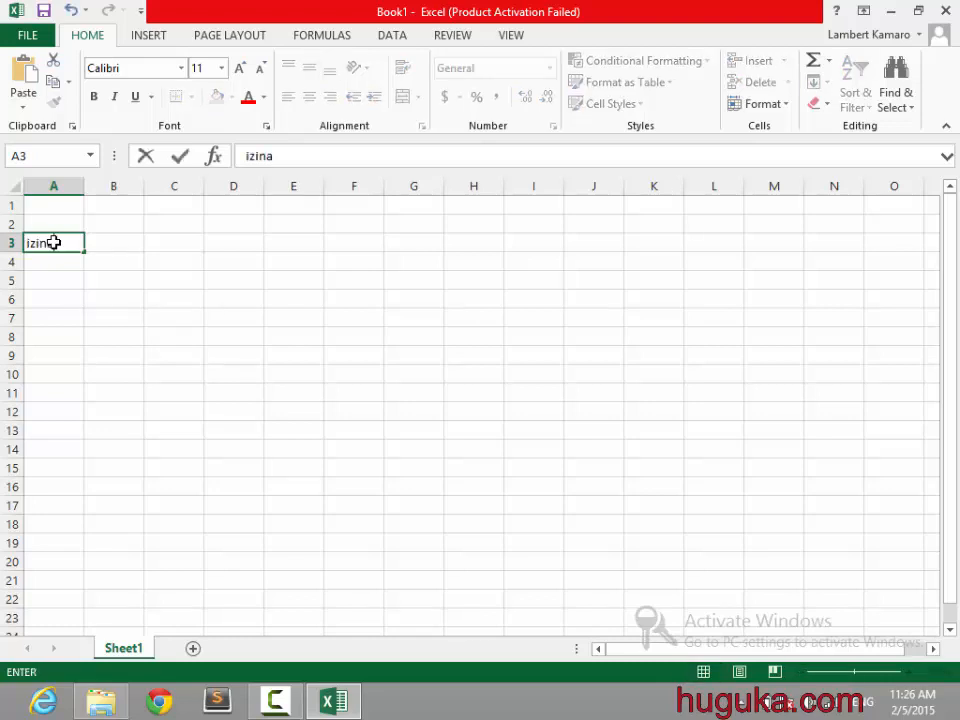
key("Return")
type("agaciro")
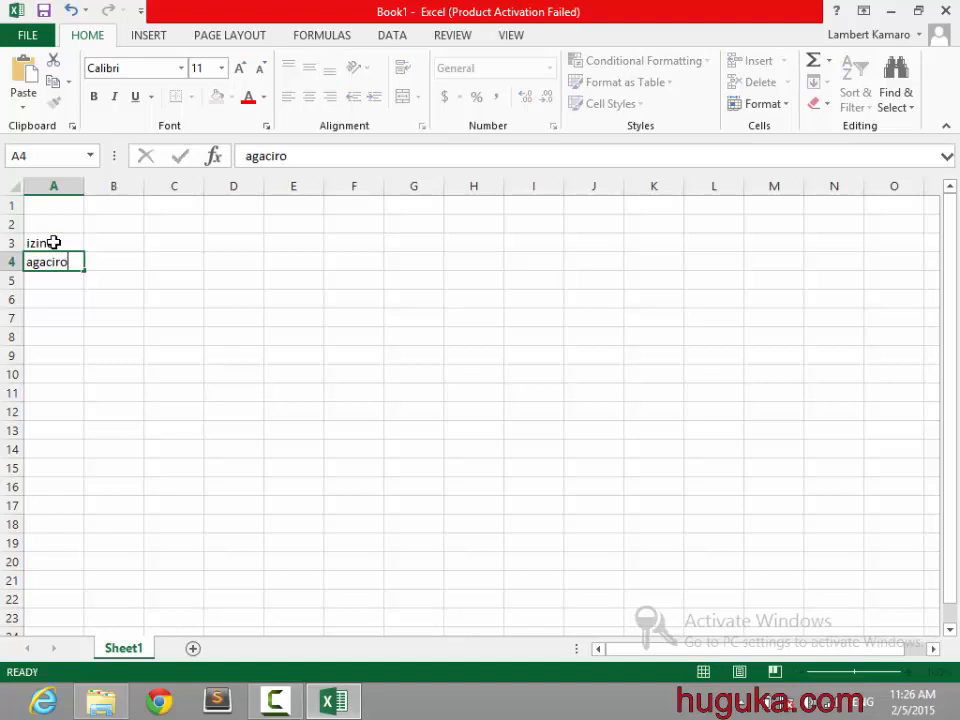
key("Return")
type("numero")
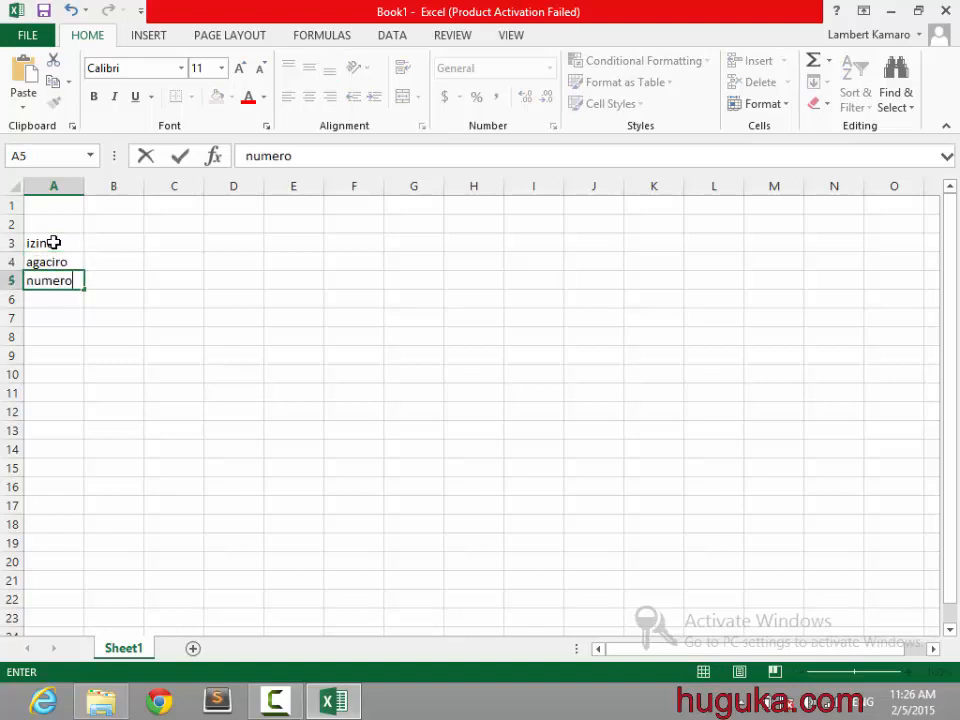
key("Return")
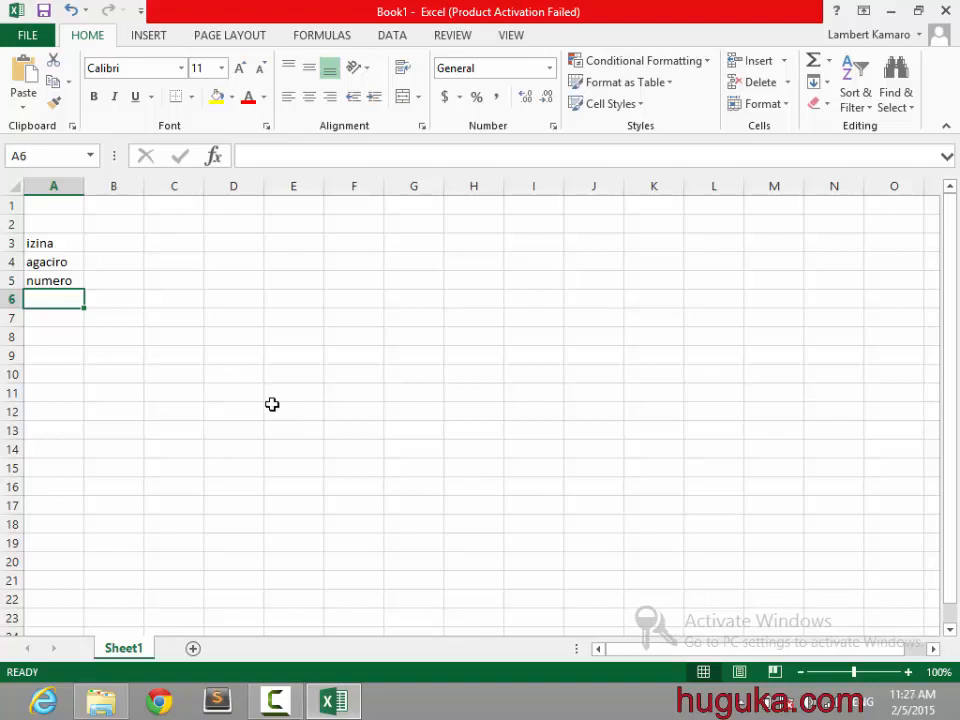
Step: Enter the column headers Numero, Izina and Agaciro across cells B3 to D3
left_click(118, 241)
type("Numero")
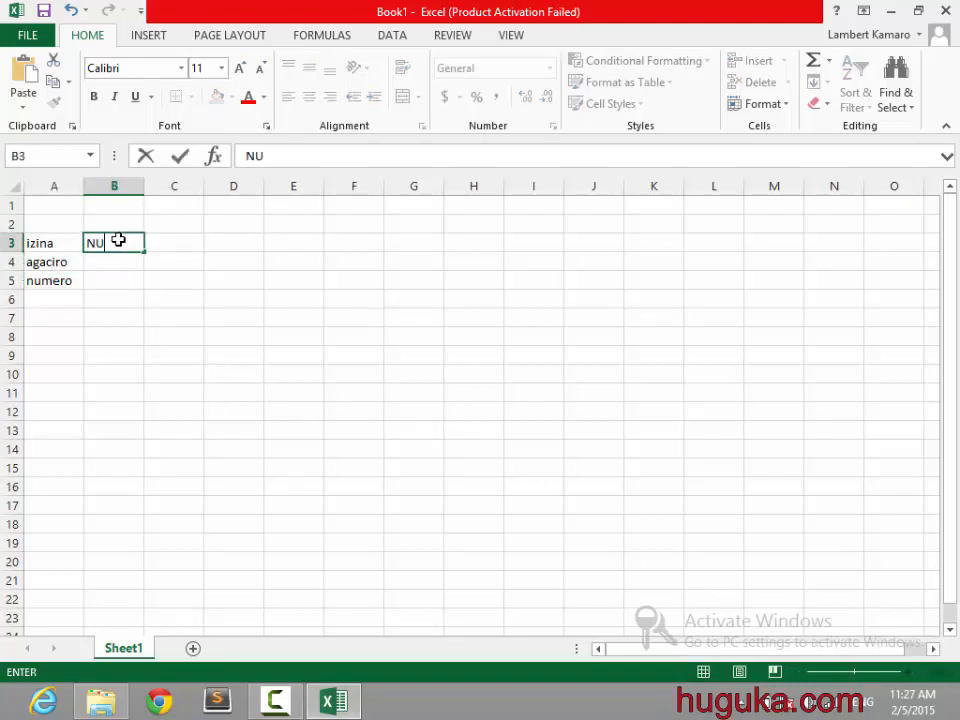
key("BackSpace")
key("BackSpace")
key("BackSpace")
key("BackSpace")
key("BackSpace")
type("umero")
key("Tab")
type("Izina")
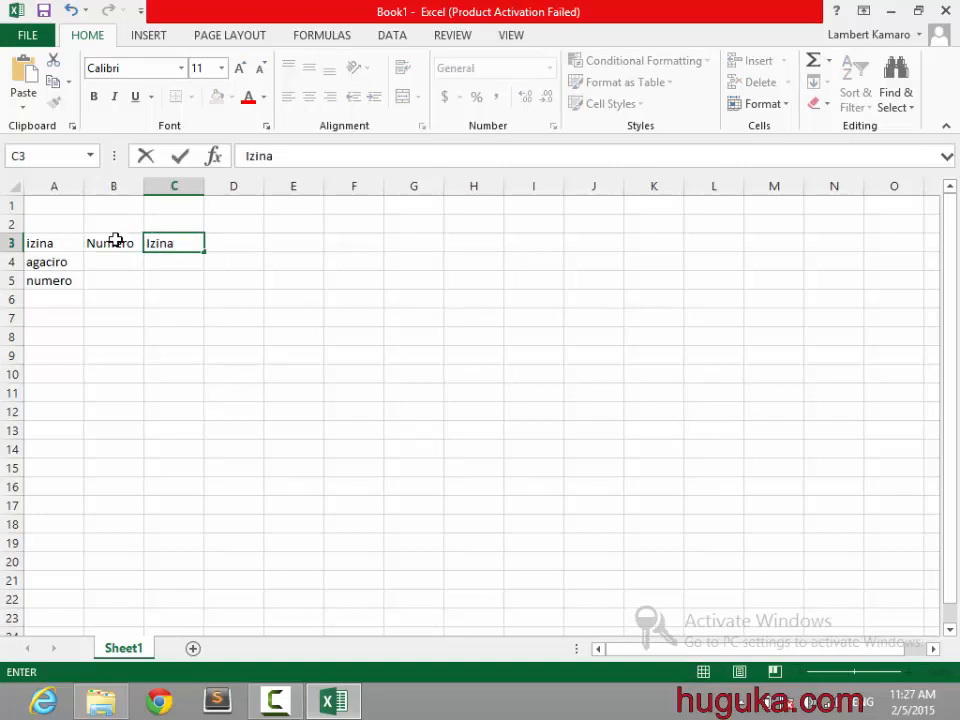
key("Tab")
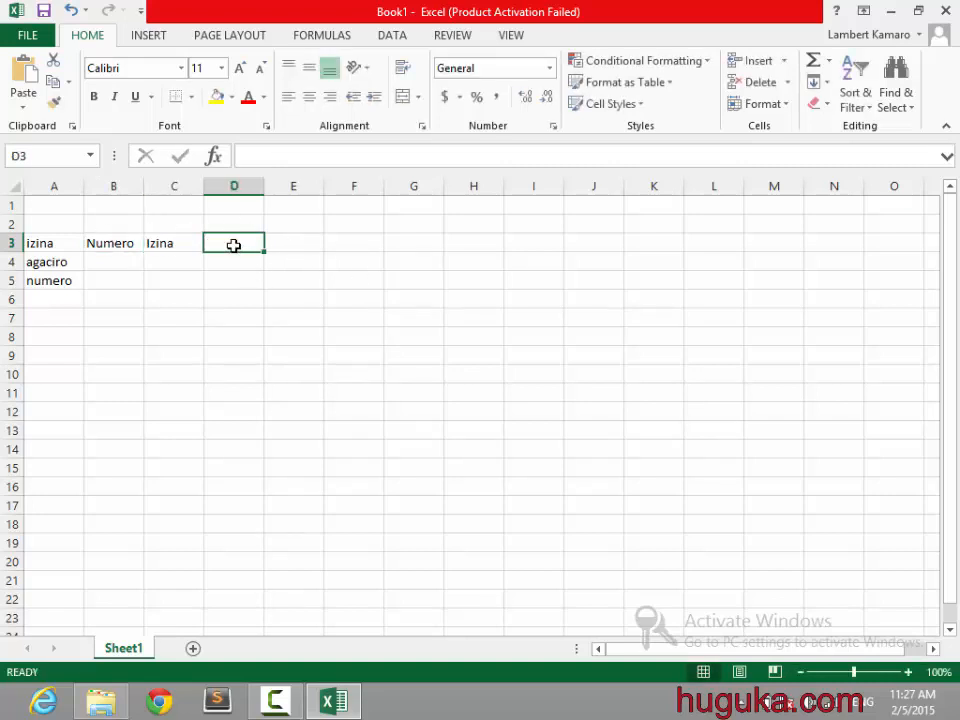
type("Agaciro")
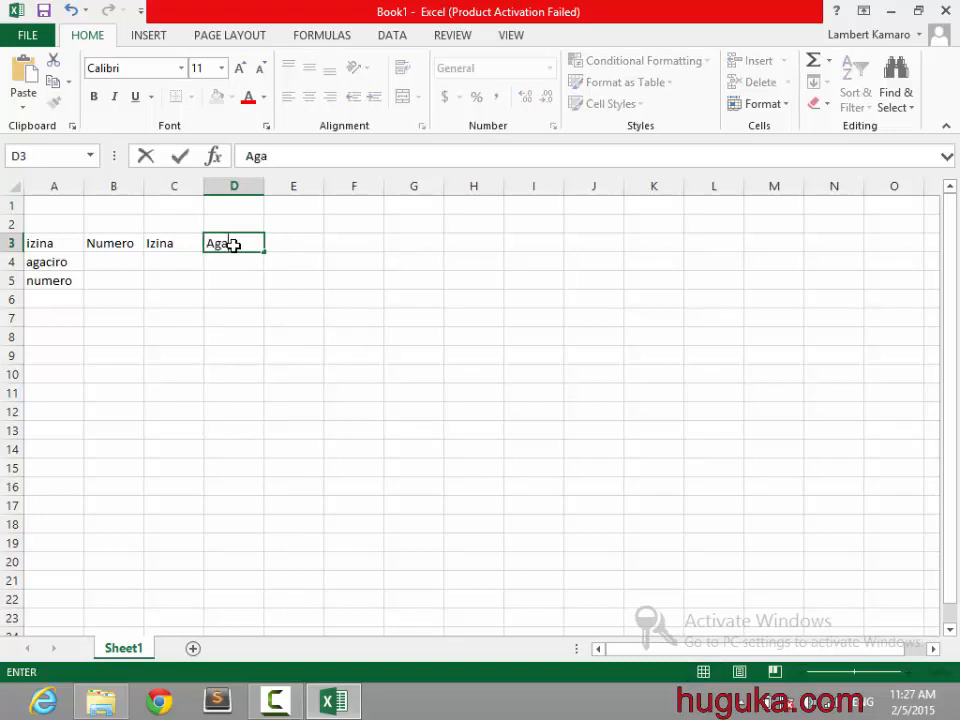
key("Down")
key("Down")
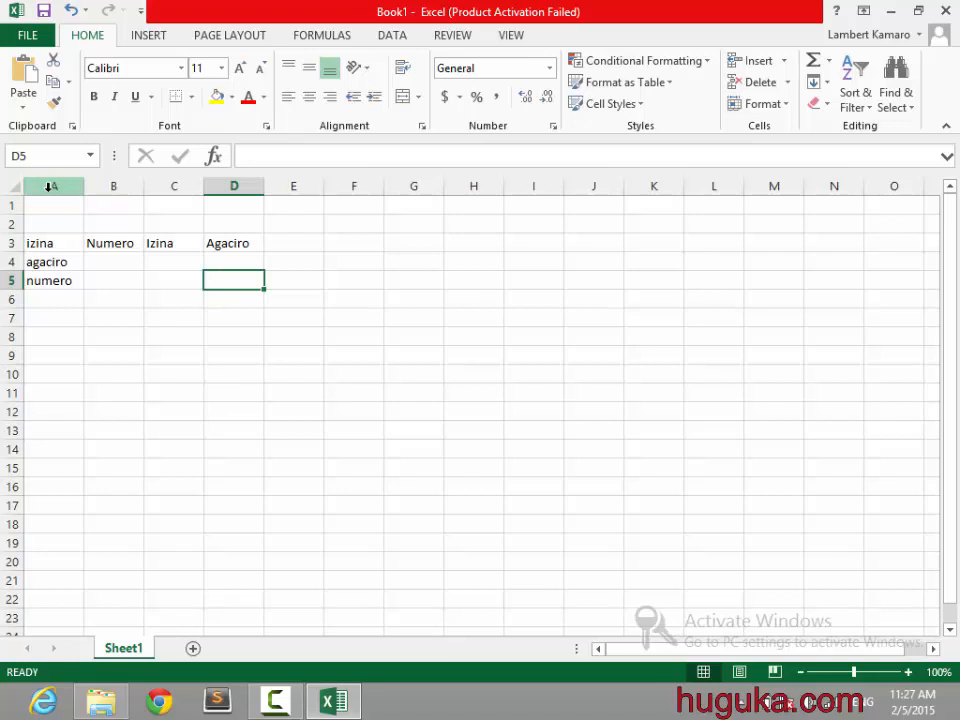
Step: Delete the whole column A so the header row starts in the first column
left_click(48, 186)
right_click(48, 186)
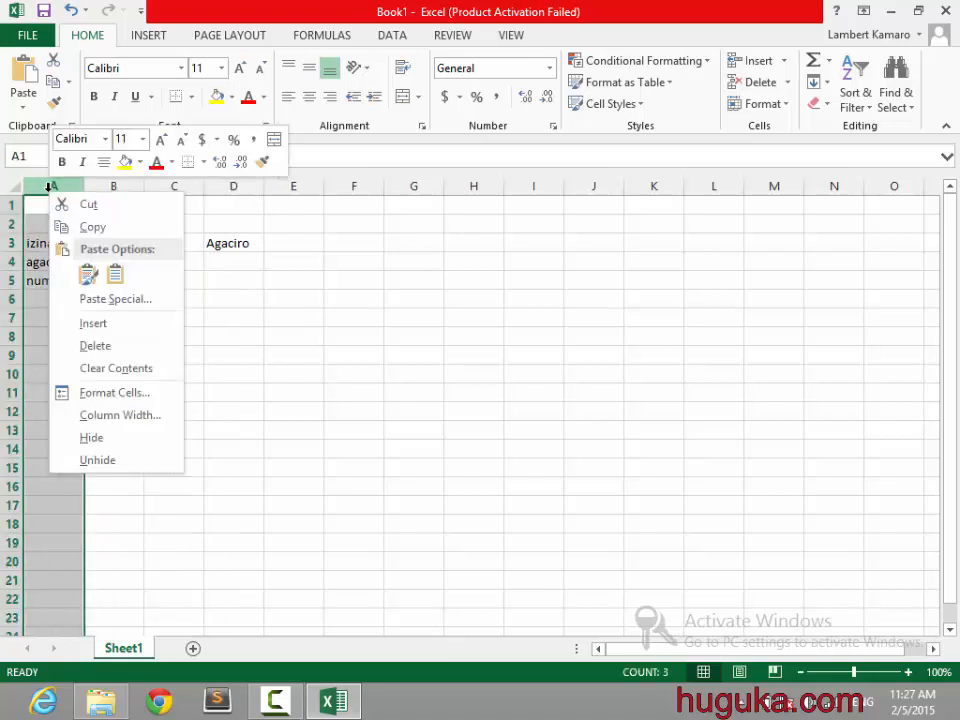
left_click(105, 347)
left_click(58, 241)
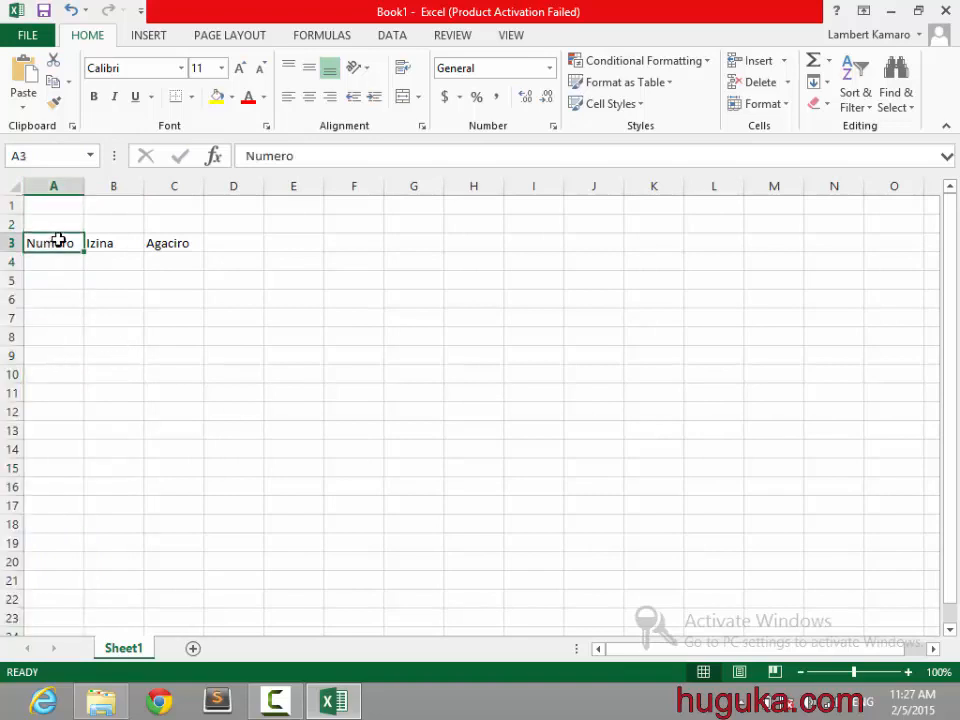
Step: Fill in row 4 under the headers with number 1, name Inzu and value 70000
left_click(80, 262)
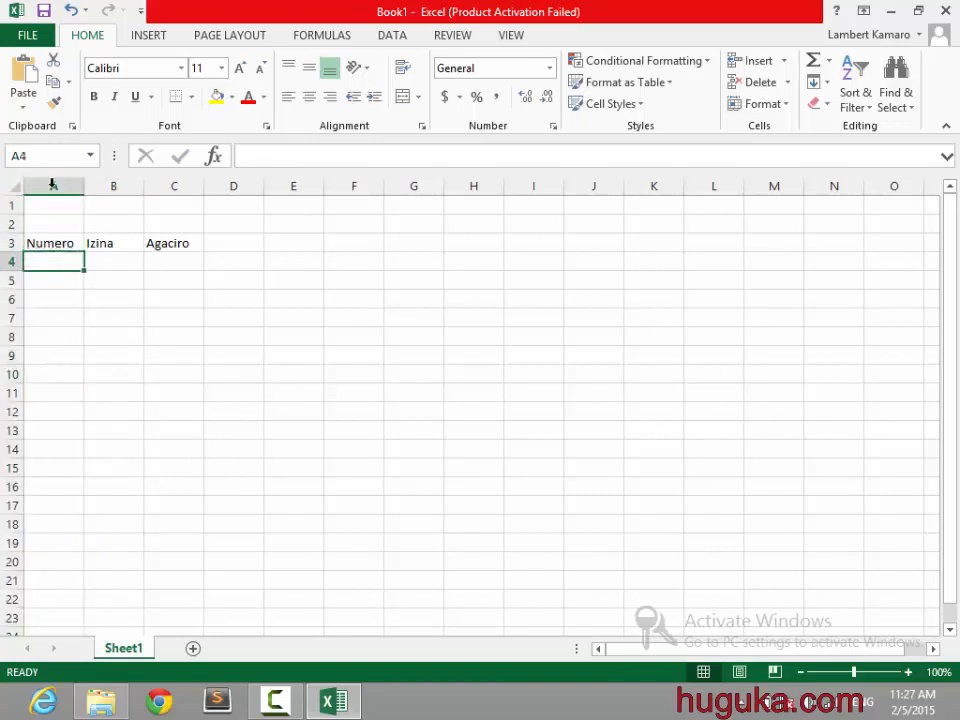
type("1")
key("Tab")
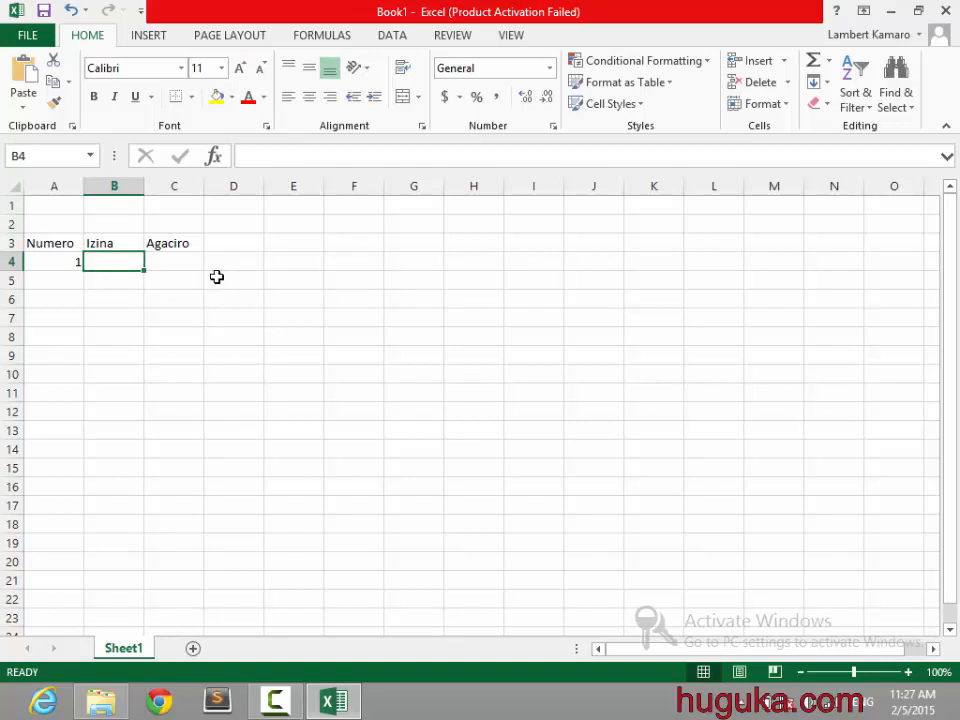
type("Inzu")
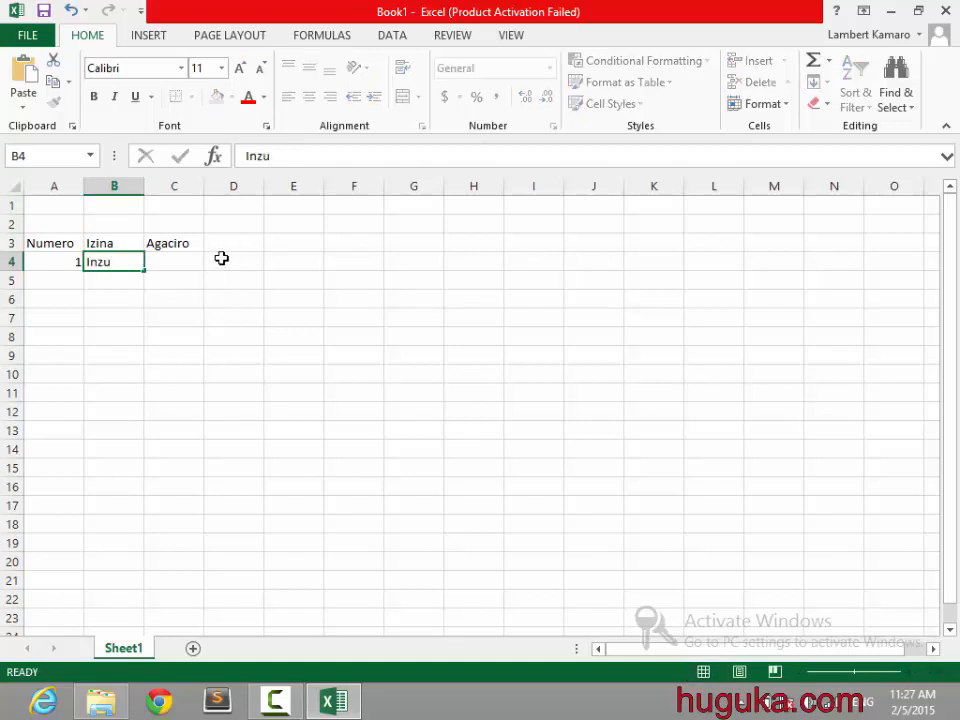
key("Tab")
type("70")
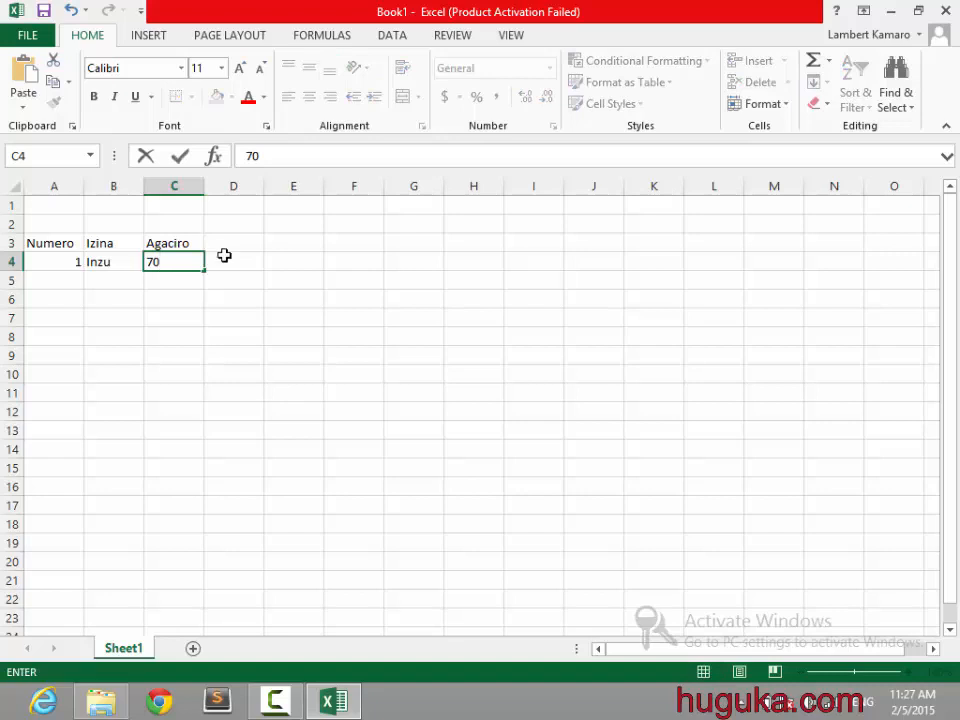
type("000")
key("Return")
Step: Fill in row 5 with number 2, name Umuriro and value 10000
type("2")
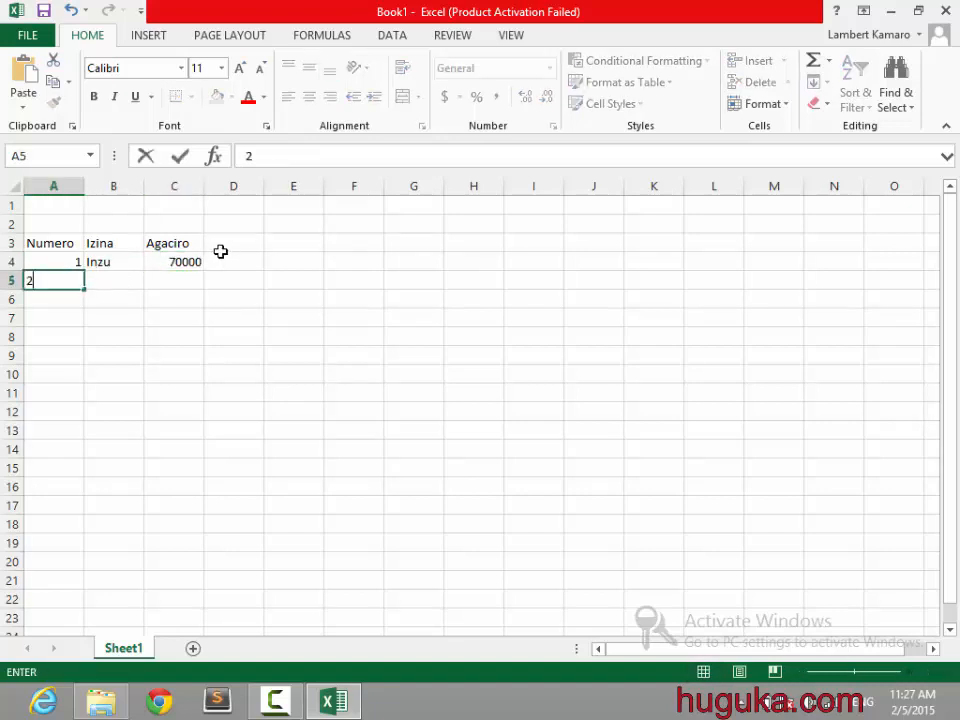
key("Tab")
type("Umuriro")
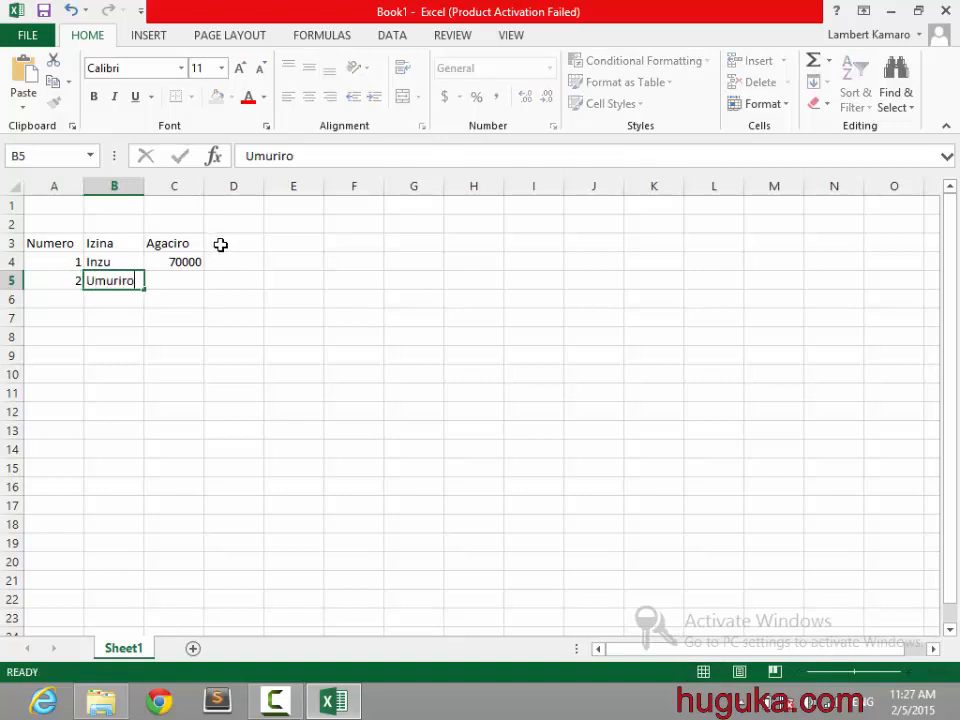
key("Tab")
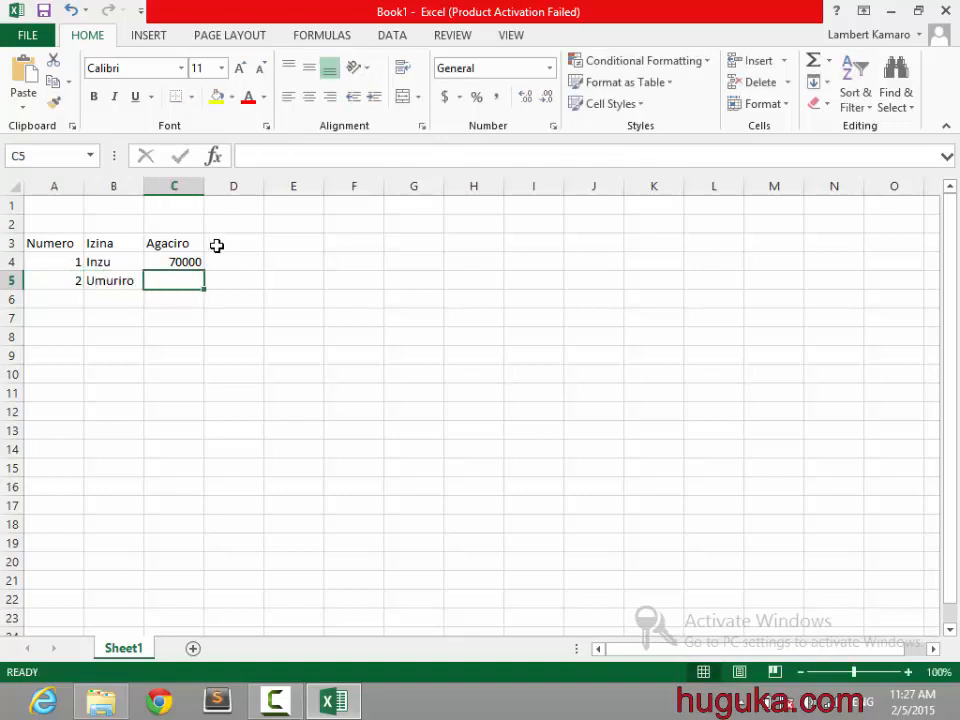
type("10000")
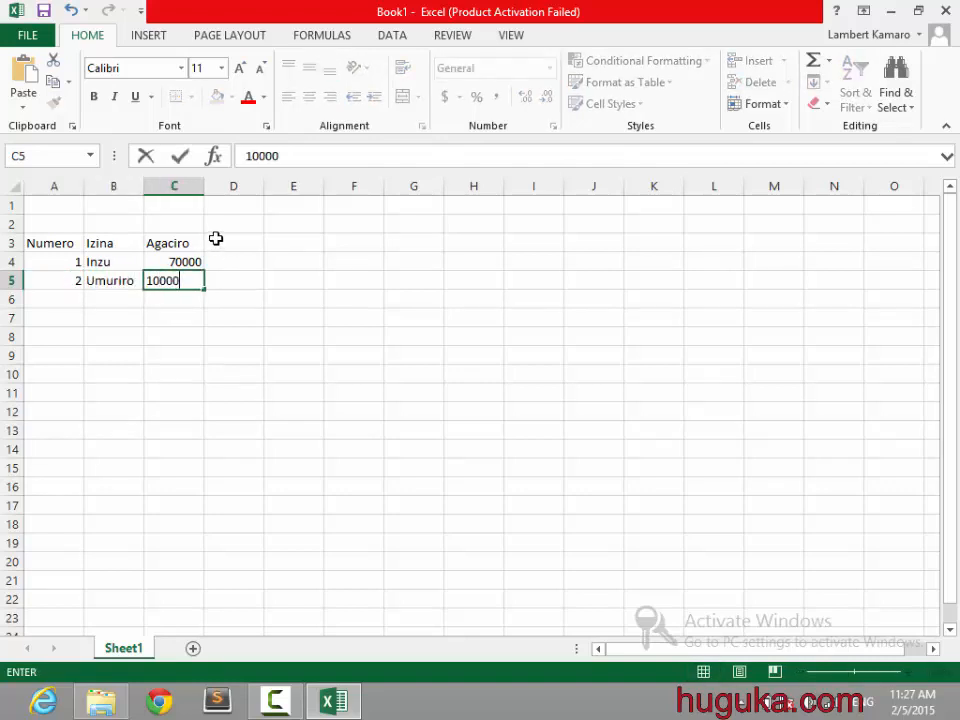
key("Return")
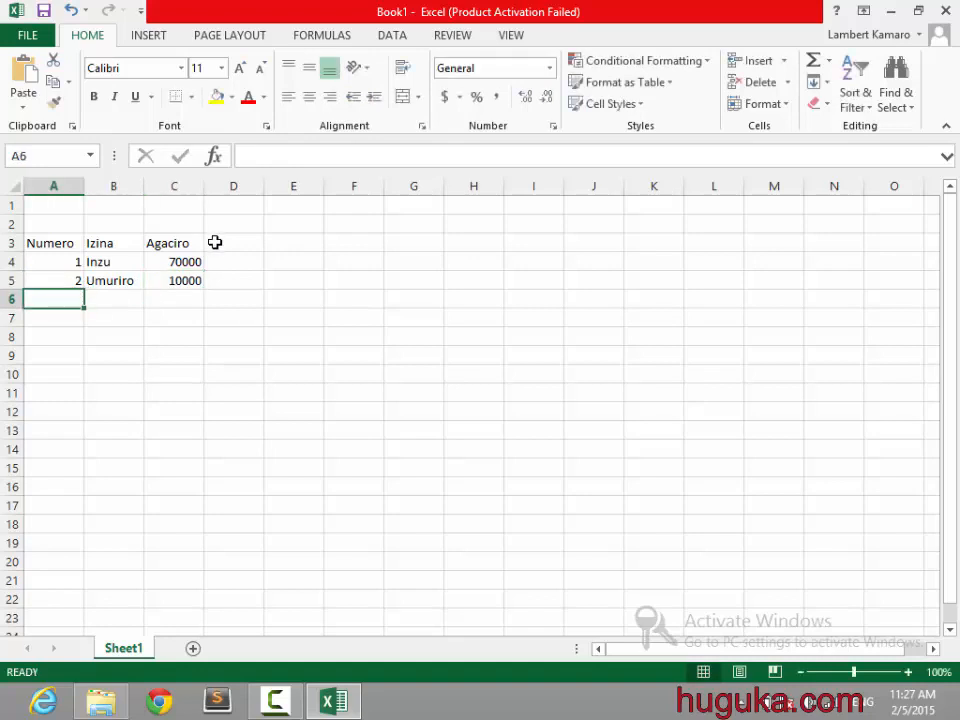
Step: Fill in row 6 with number 3, name Amazi and value 20000
type("a")
key("BackSpace")
type("2")
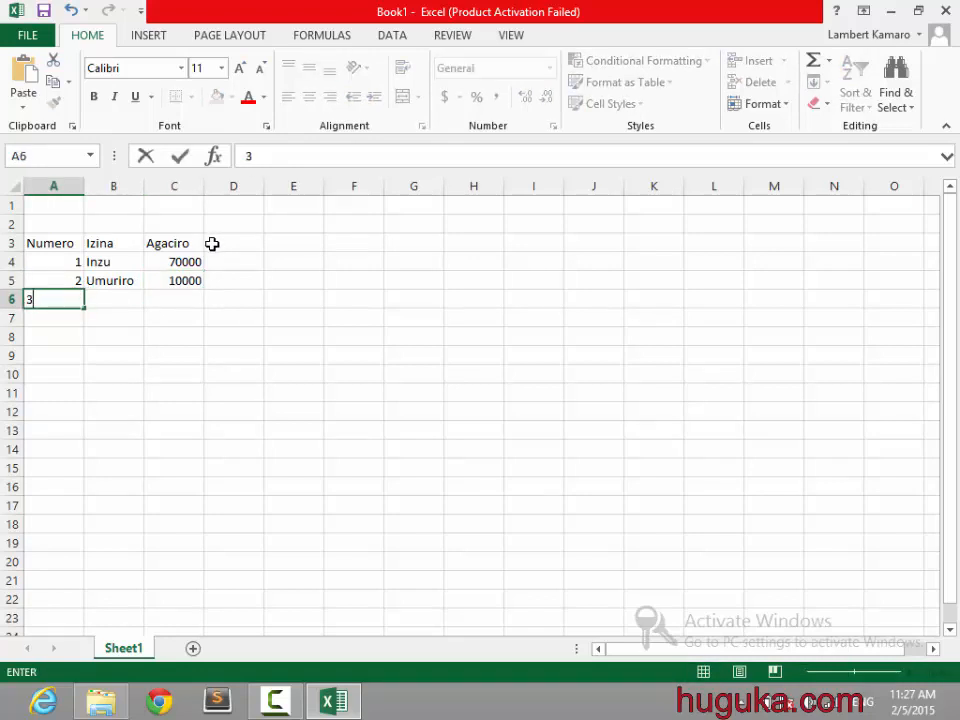
key("Tab")
type("Amazi")
key("Tab")
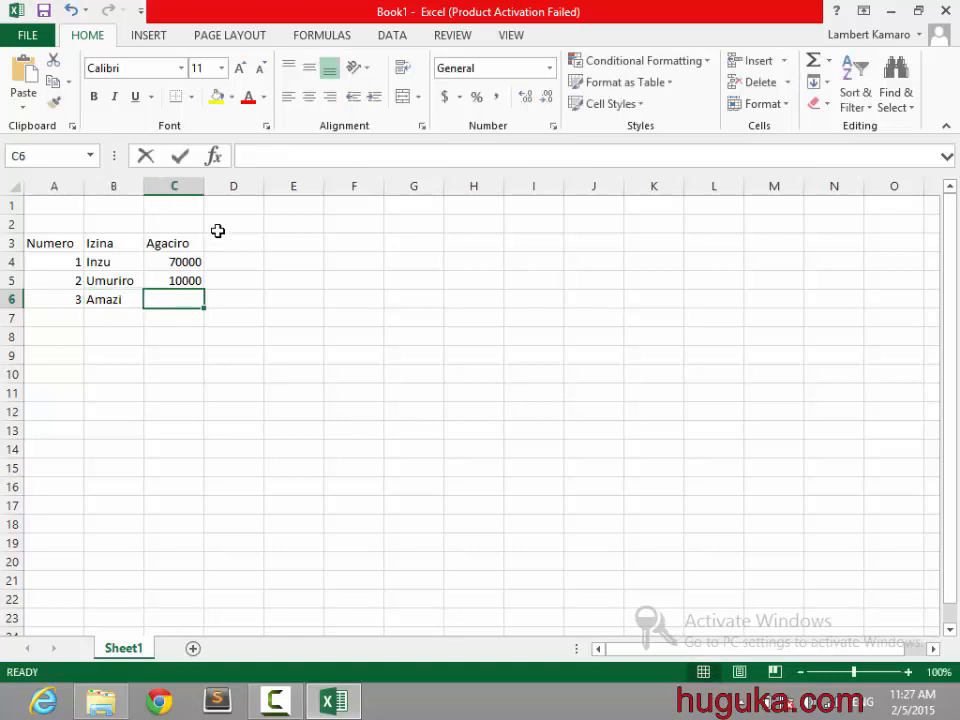
type("20000")
key("Return")
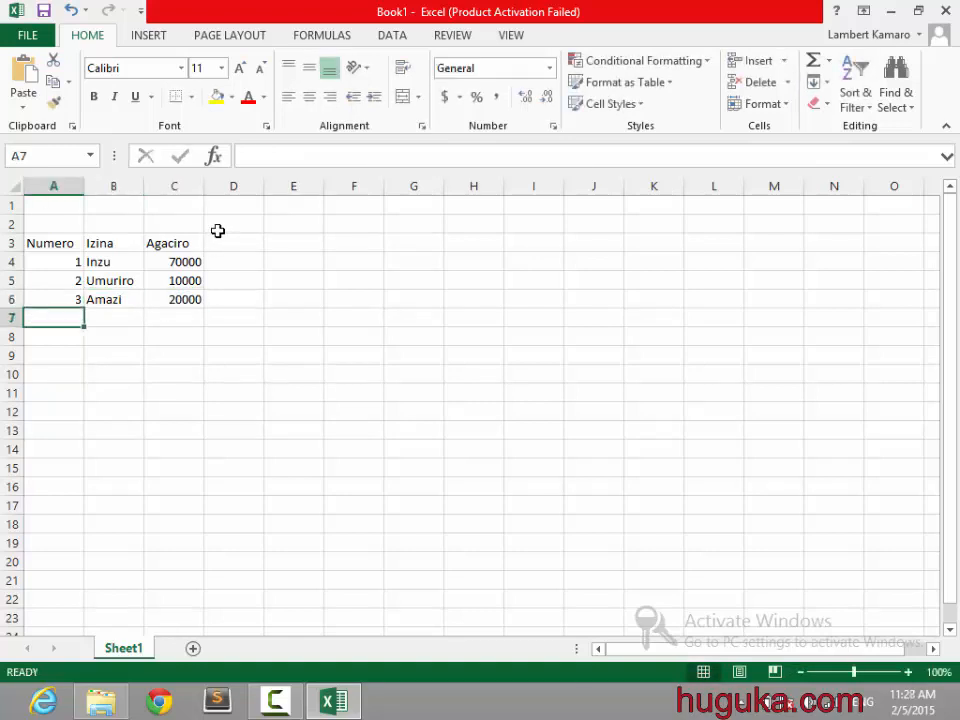
Step: Fill in row 7 with number 4, name Ifatabuguzi kuri huguka and value 5000
type("3")
key("BackSpace")
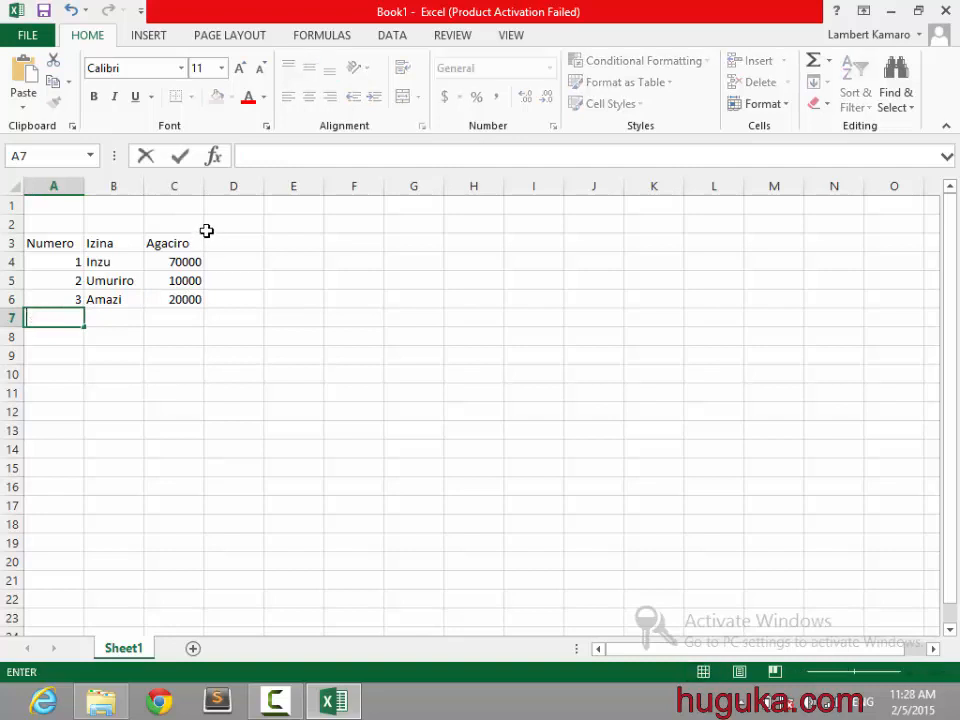
type("4")
key("Tab")
type("I")
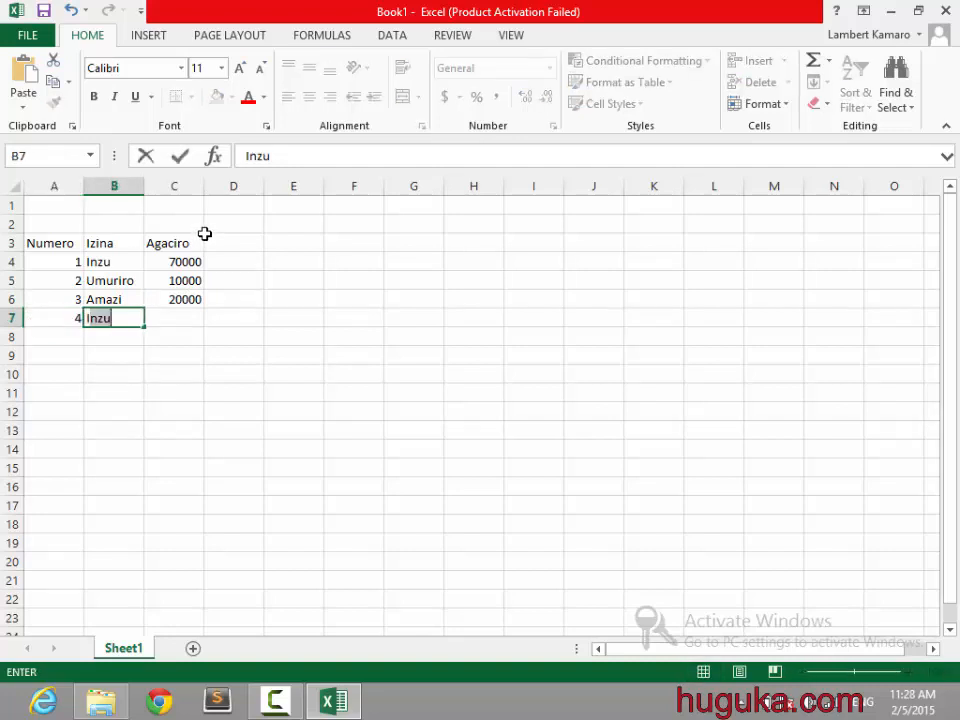
key("BackSpace")
type("fatabugu")
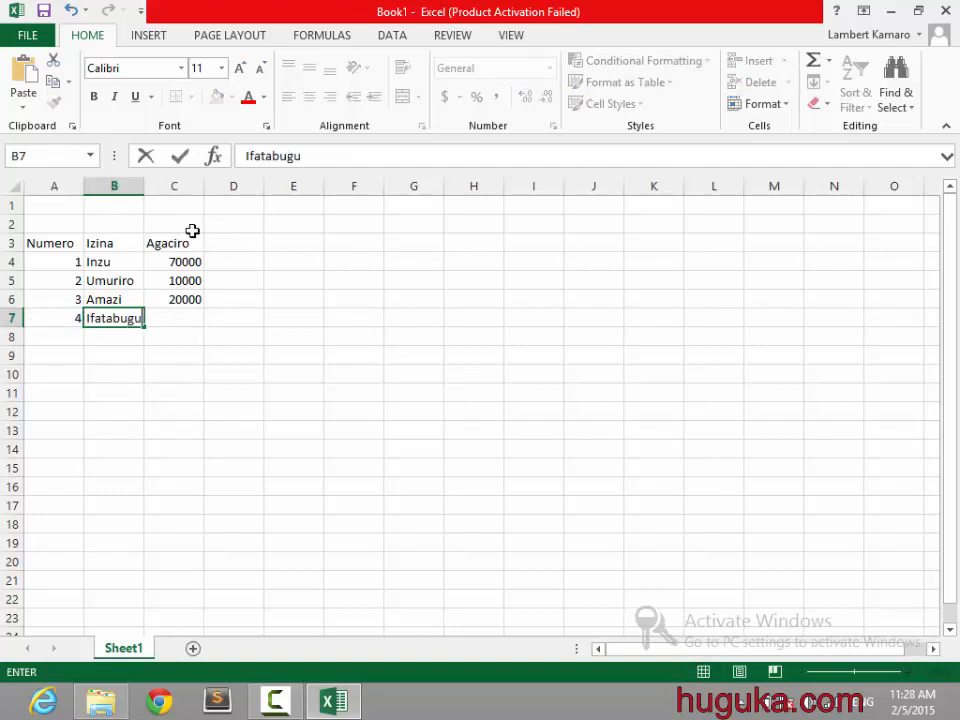
type("zi kuri hu")
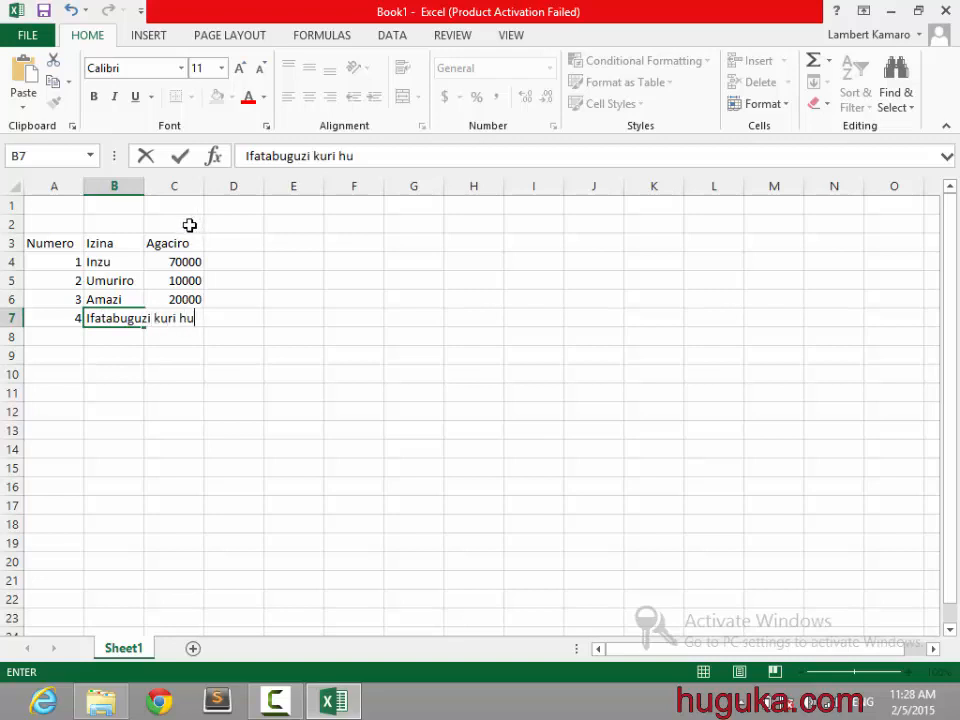
type("guka")
key("Tab")
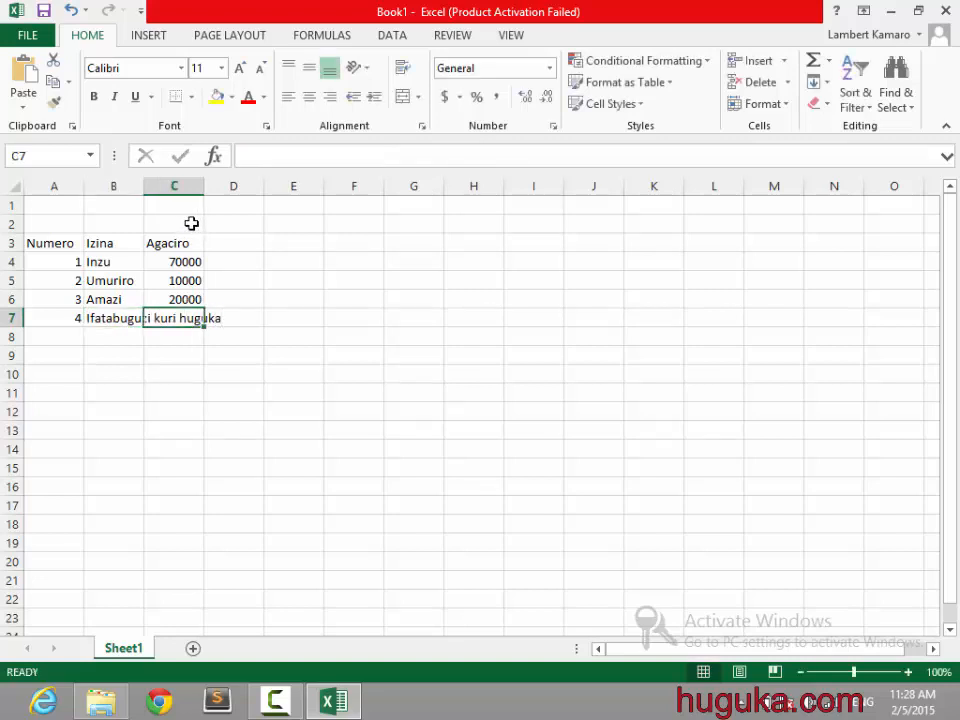
type("5000")
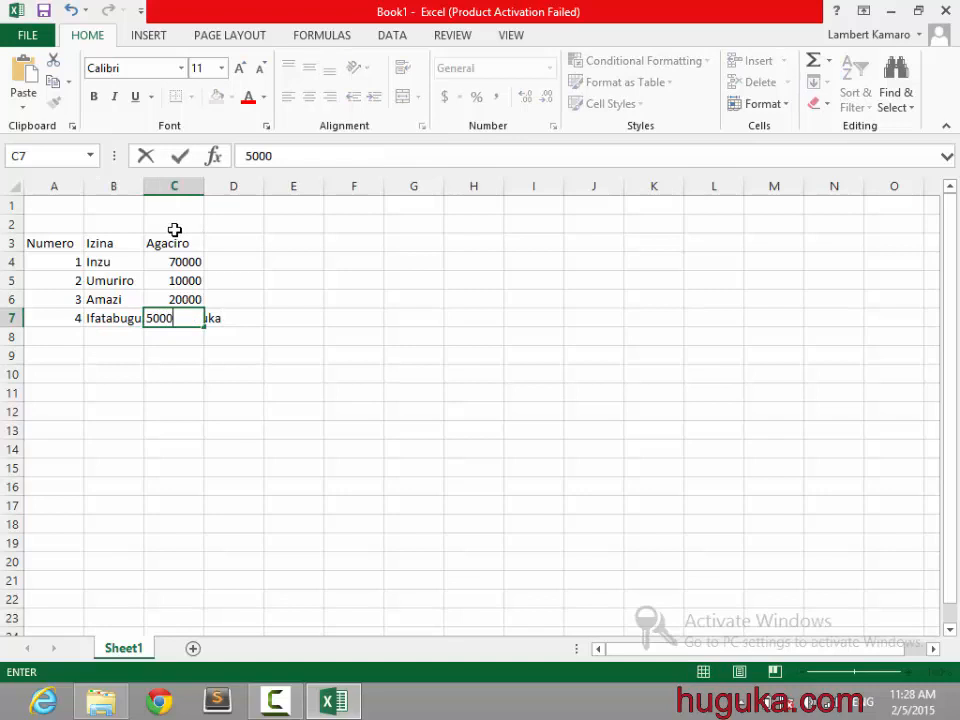
key("Return")
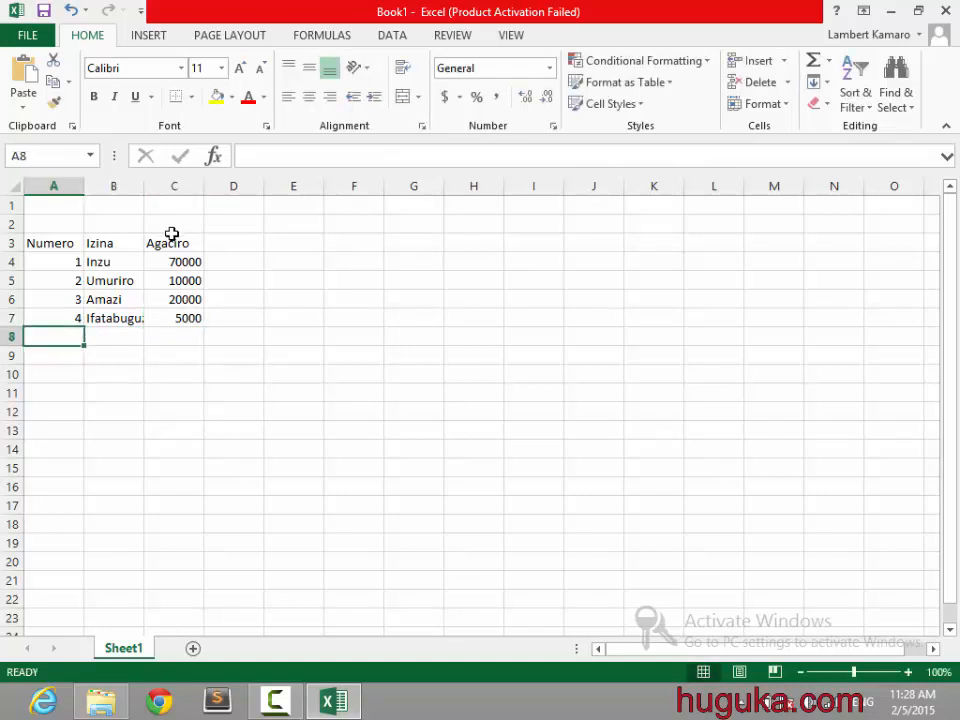
Step: Fill in row 8 with number 5, name Ubwiteganyirize and value 15000
type("5")
key("ctrl+Return")
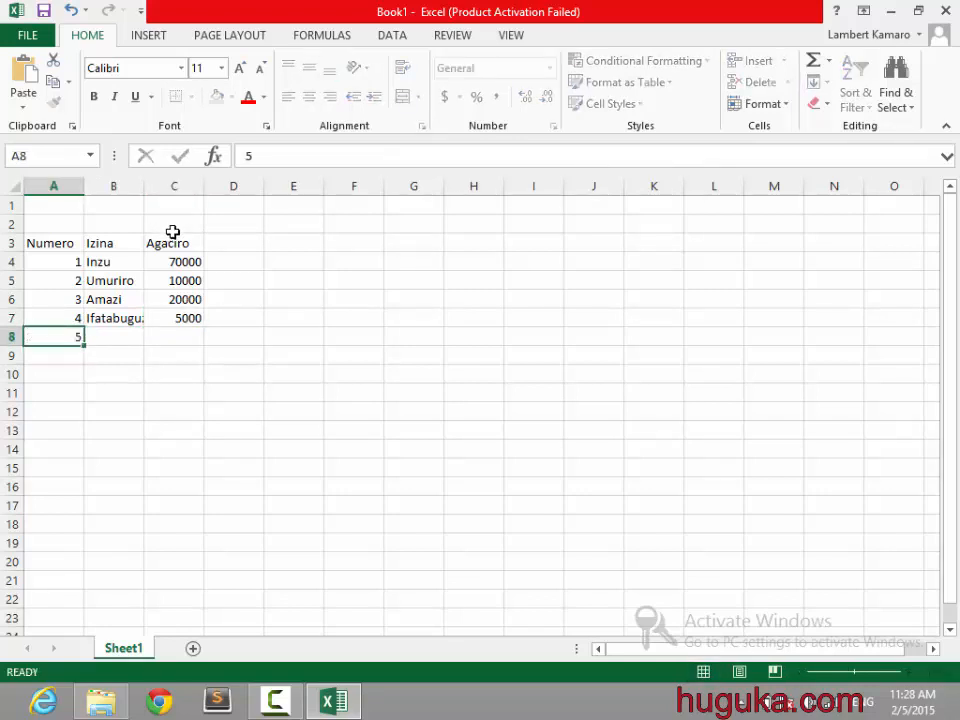
key("Tab")
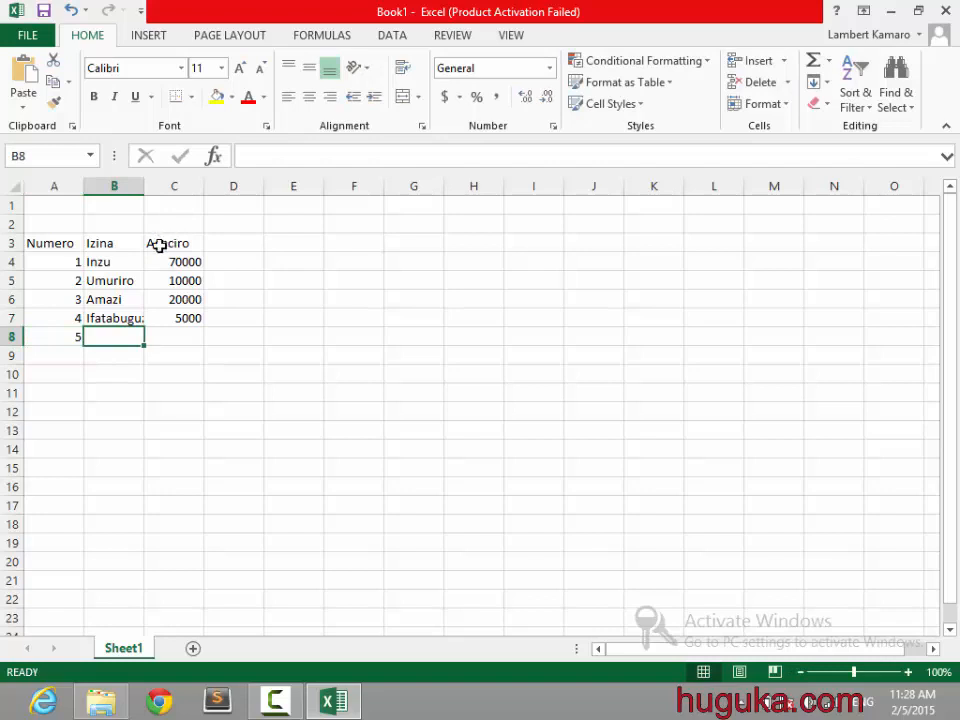
type("U")
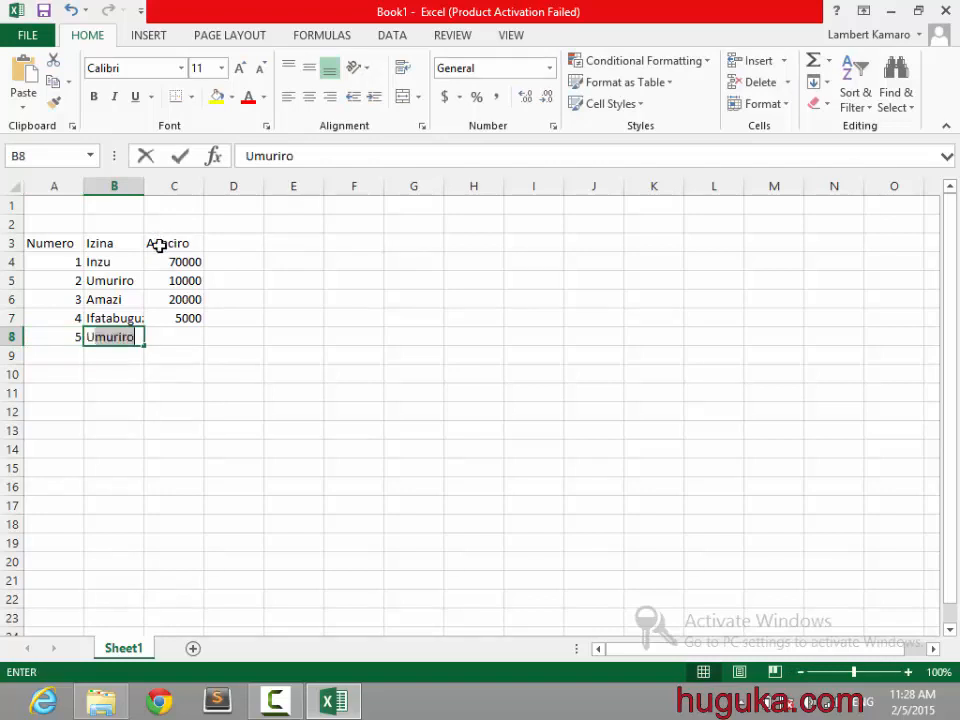
type("bwiteganyirize")
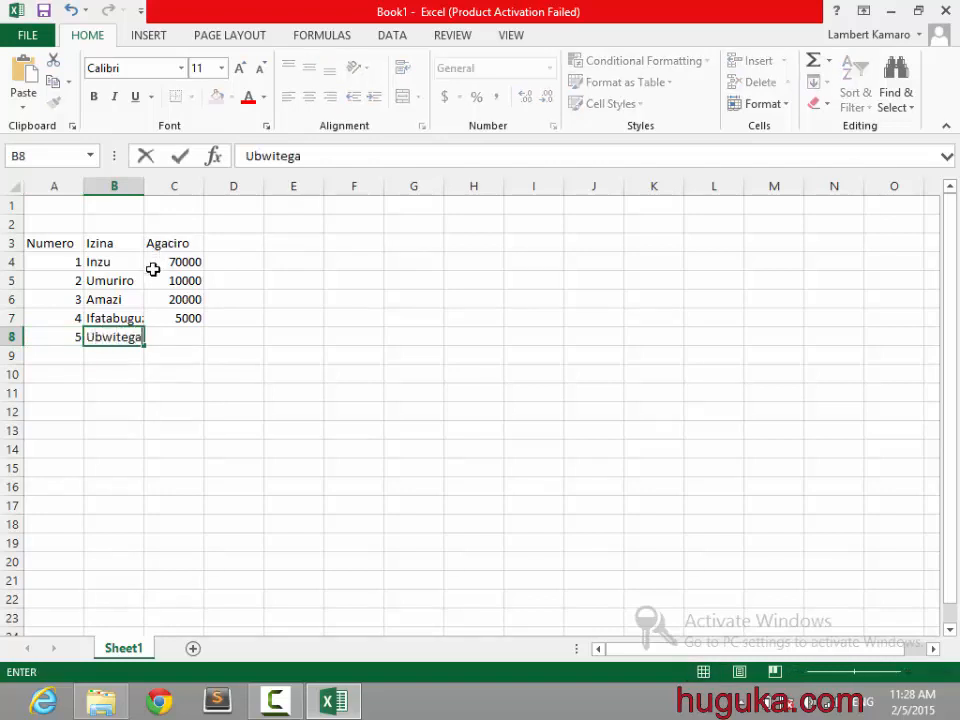
key("Tab")
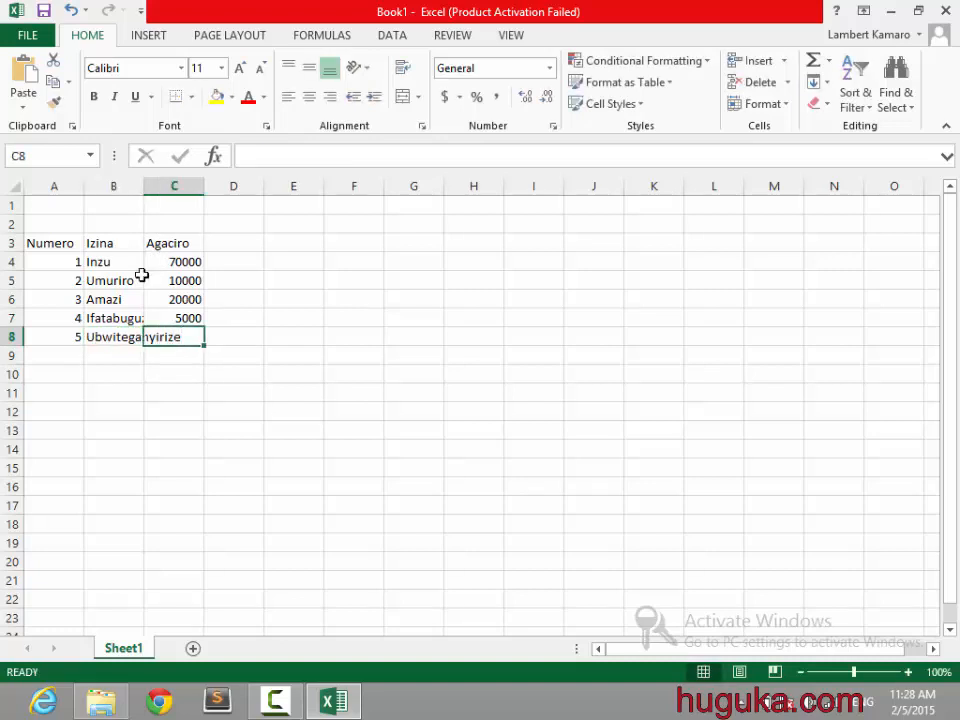
type("15000")
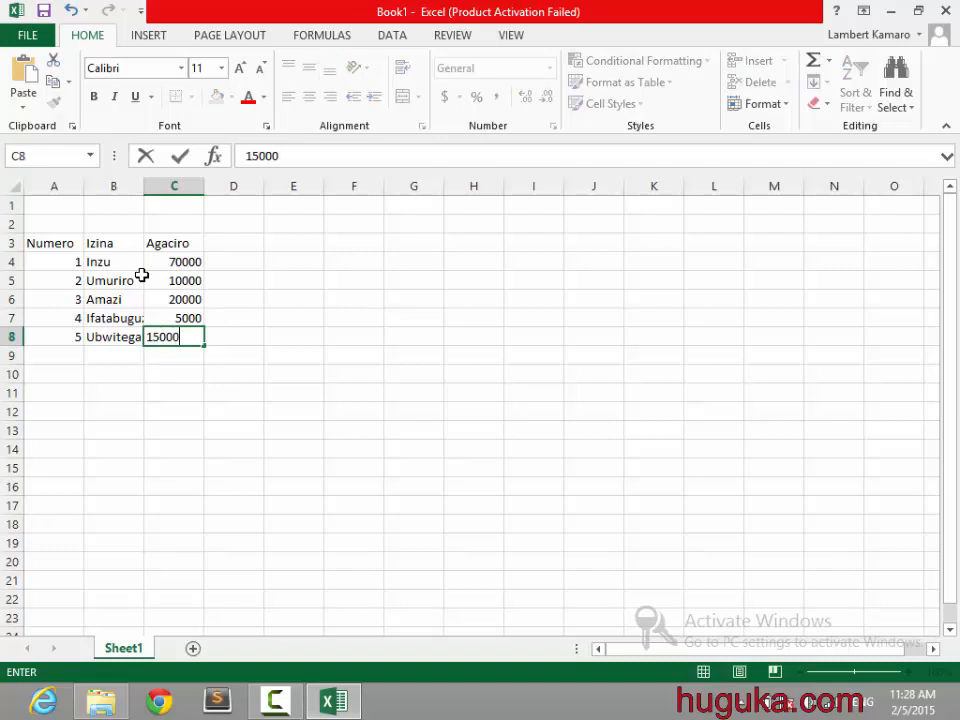
key("Return")
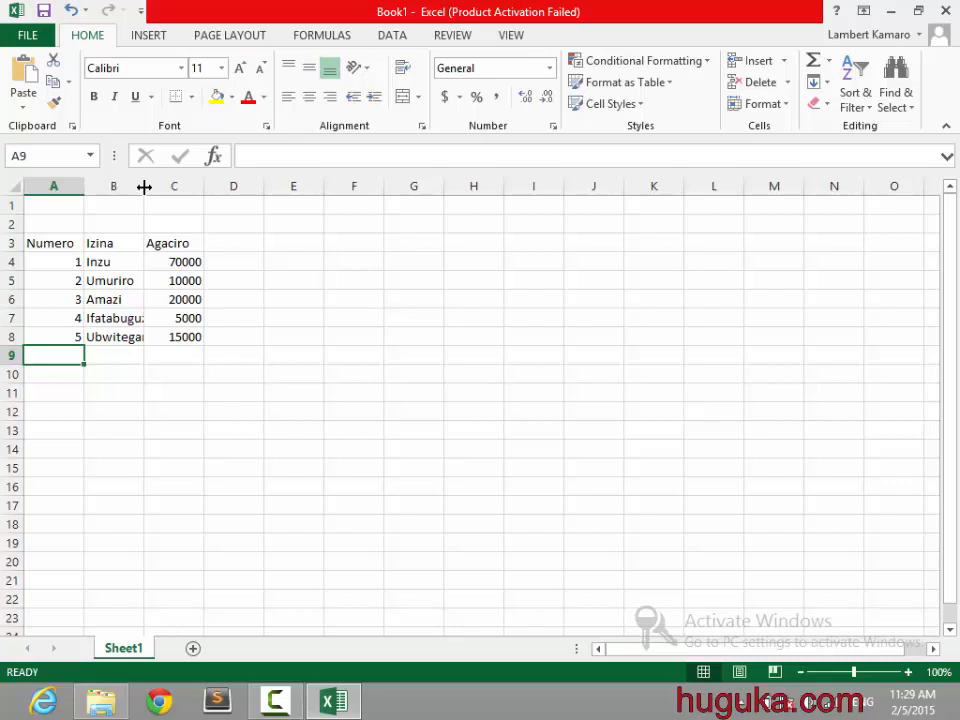
Step: Widen column B enough to show the full names, and narrow it back again
left_click_drag(144, 187, 144, 187)
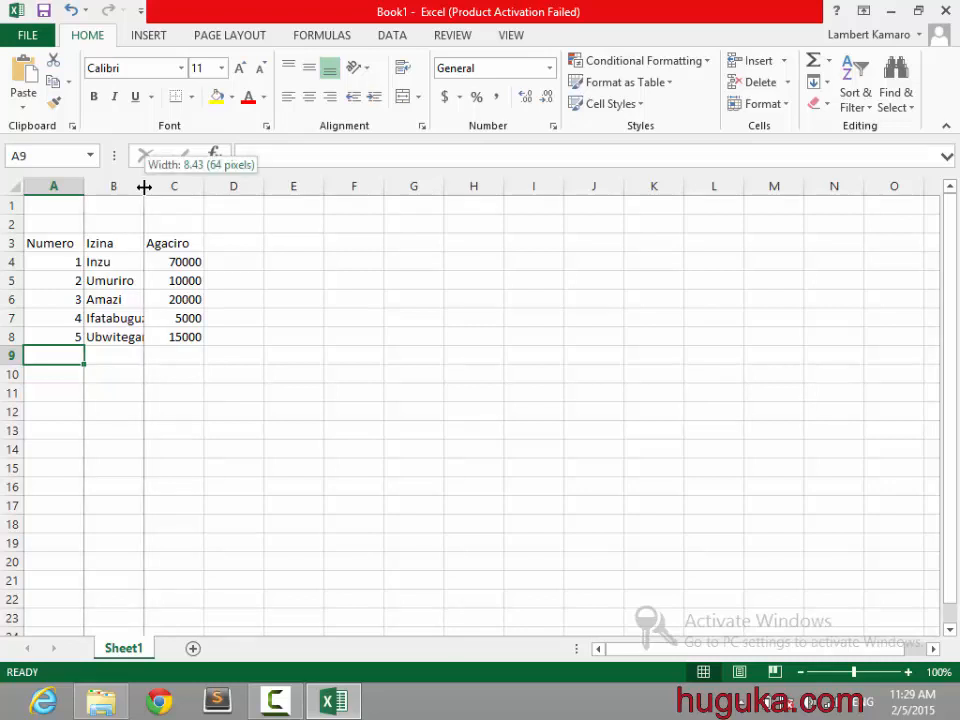
left_click_drag(144, 187, 242, 191)
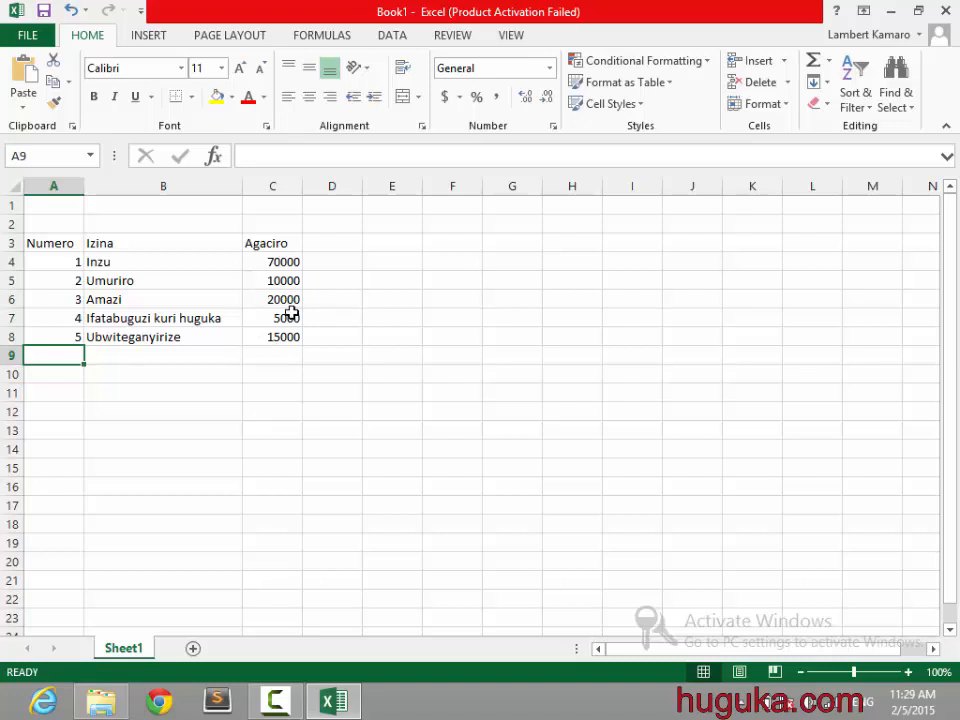
left_click_drag(242, 193, 142, 186)
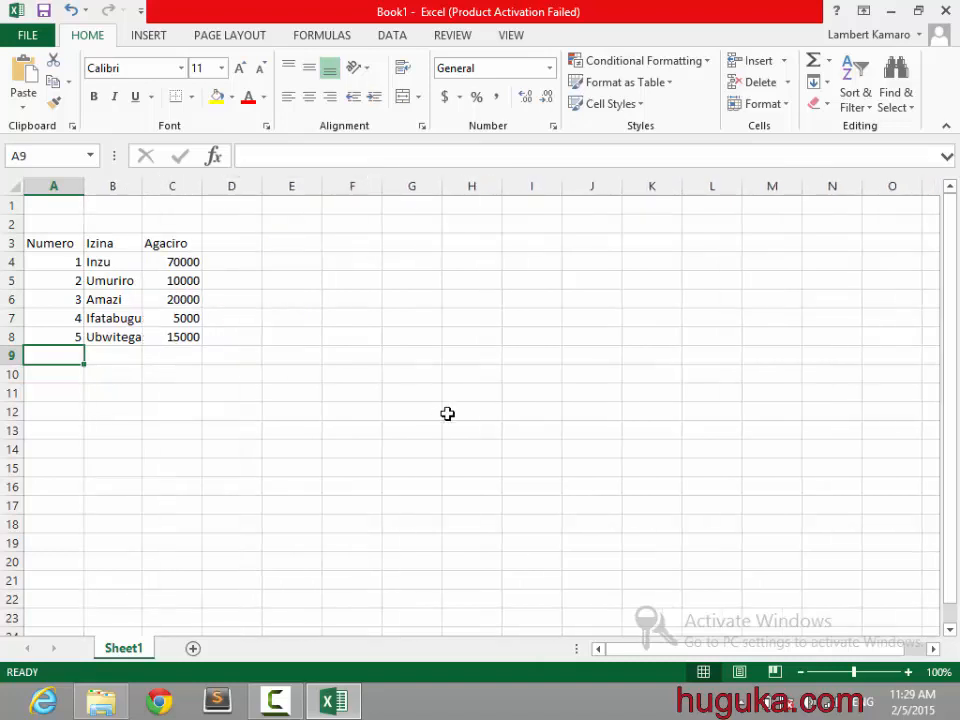
Step: Auto-fit the widths of columns A to C to their contents
left_click_drag(49, 182, 198, 186)
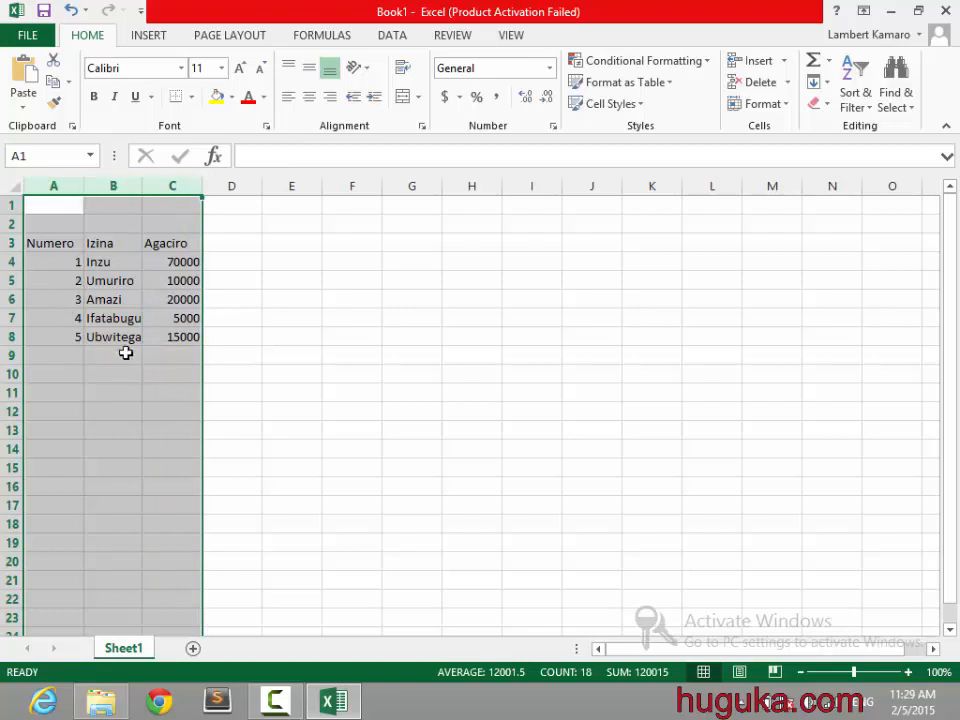
double_click(141, 190)
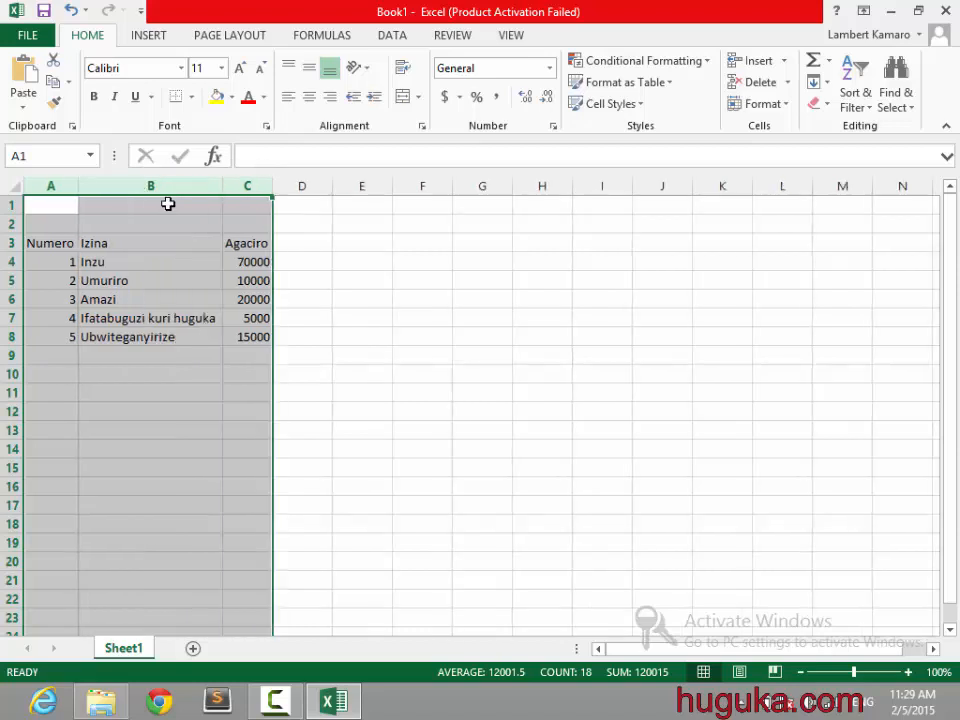
left_click(246, 343)
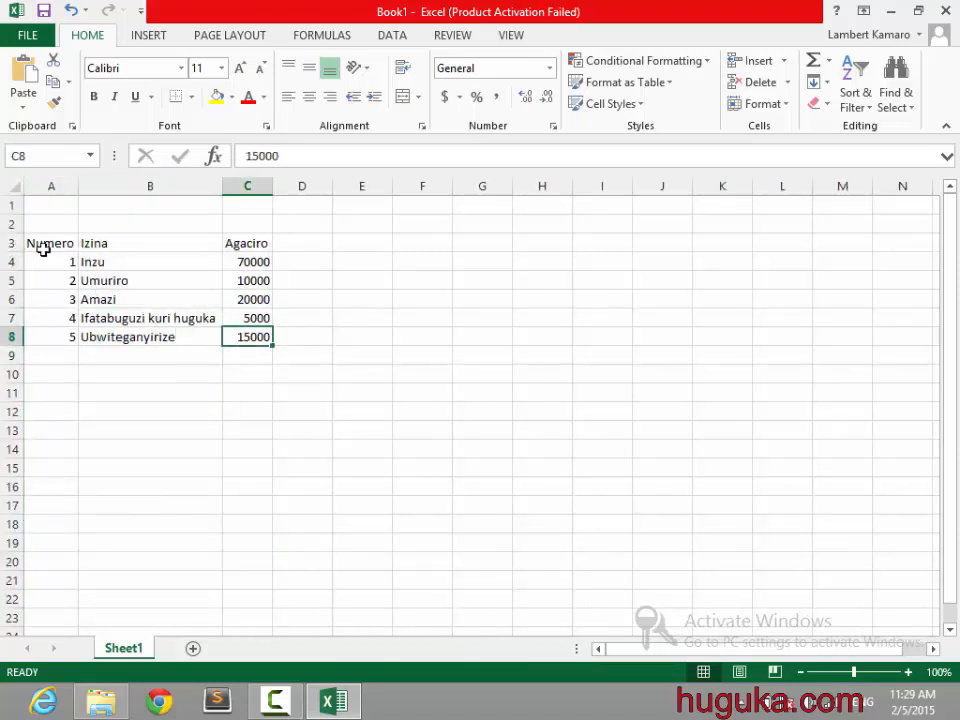
Step: Delete the two empty rows 1 and 2 above the table headers
left_click_drag(12, 205, 13, 222)
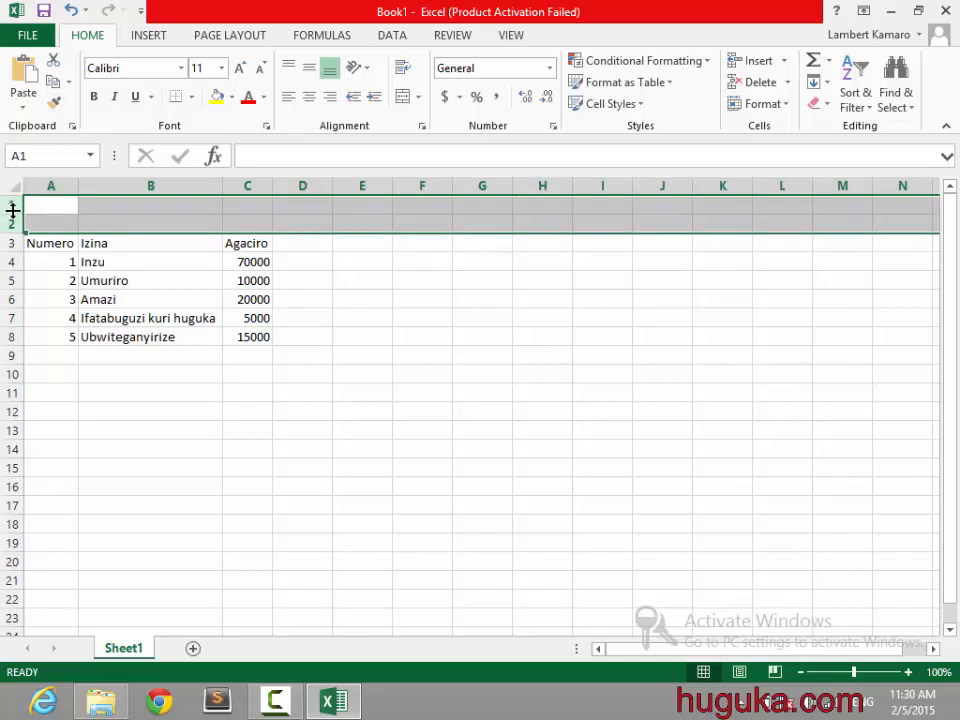
left_click(13, 203)
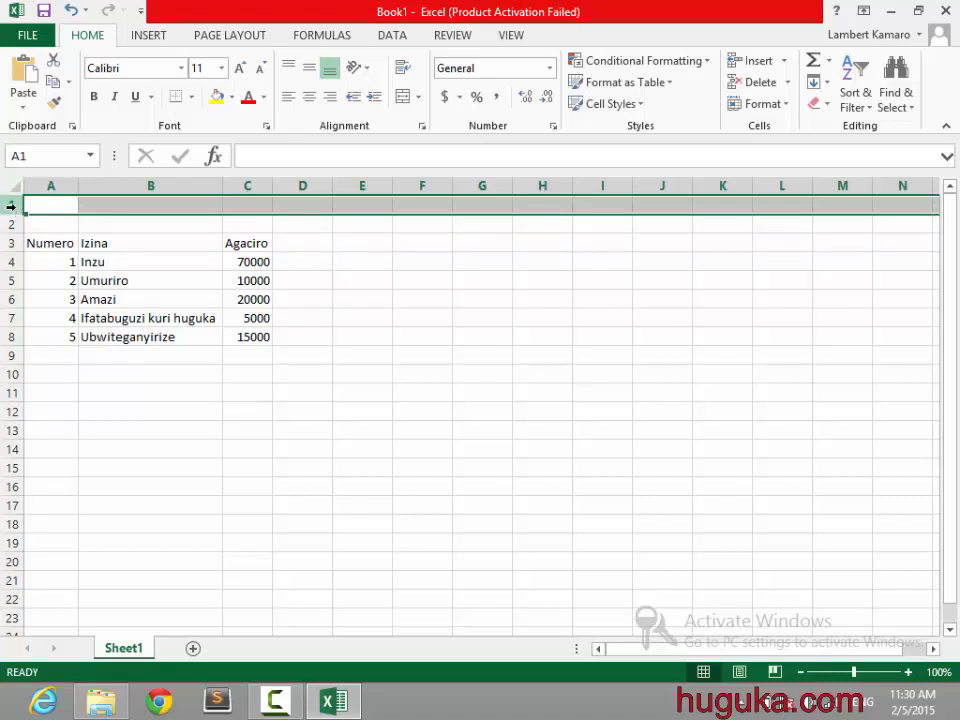
left_click(11, 207)
left_click_drag(12, 207, 15, 221)
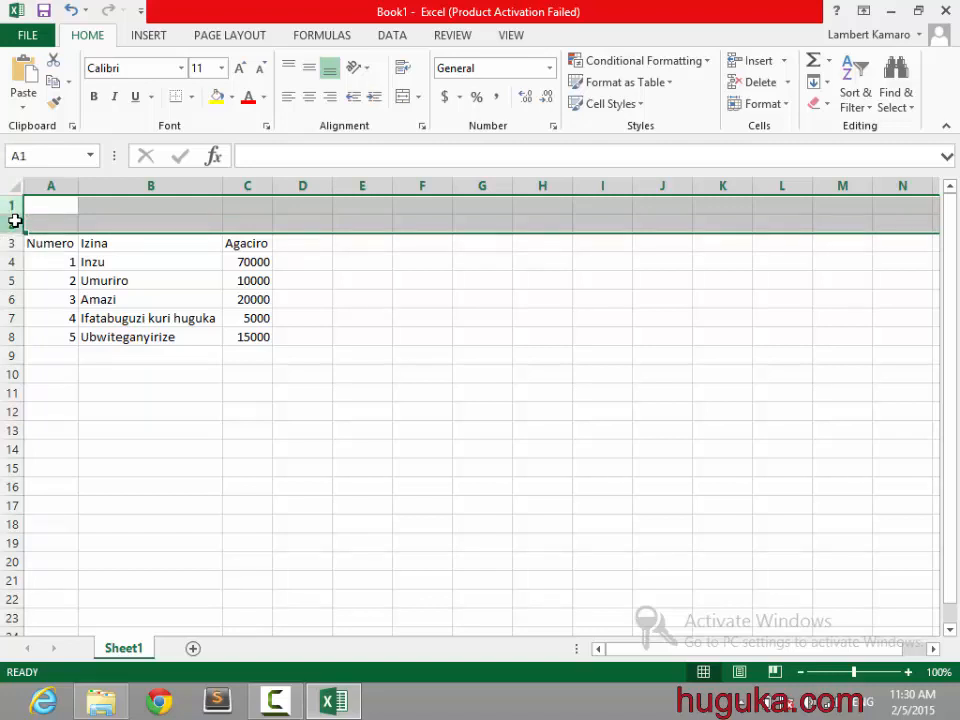
right_click(16, 224)
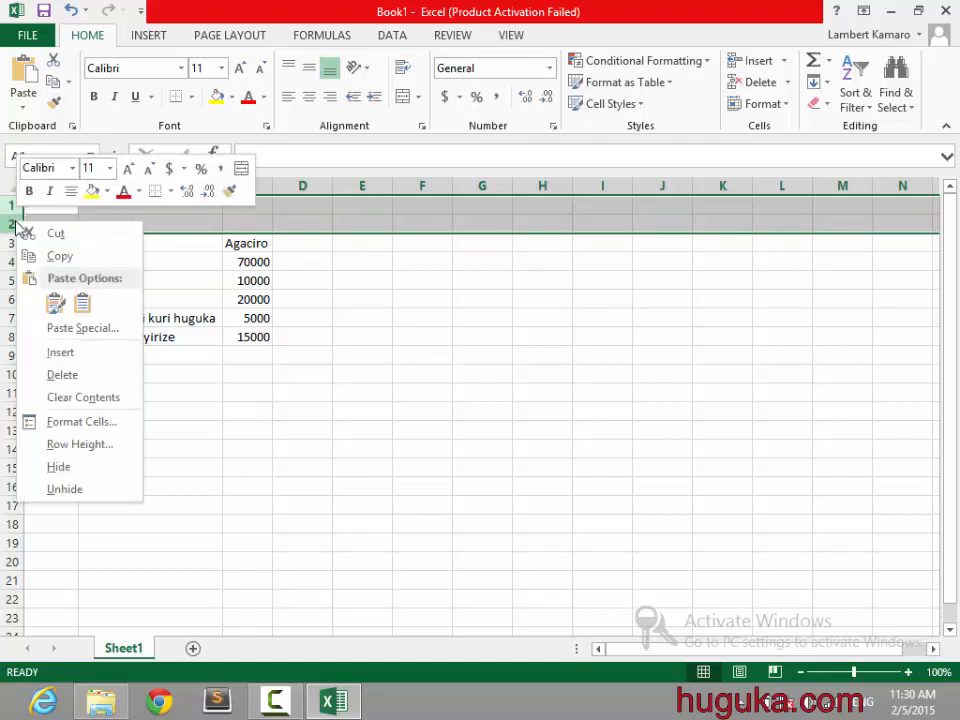
left_click(62, 376)
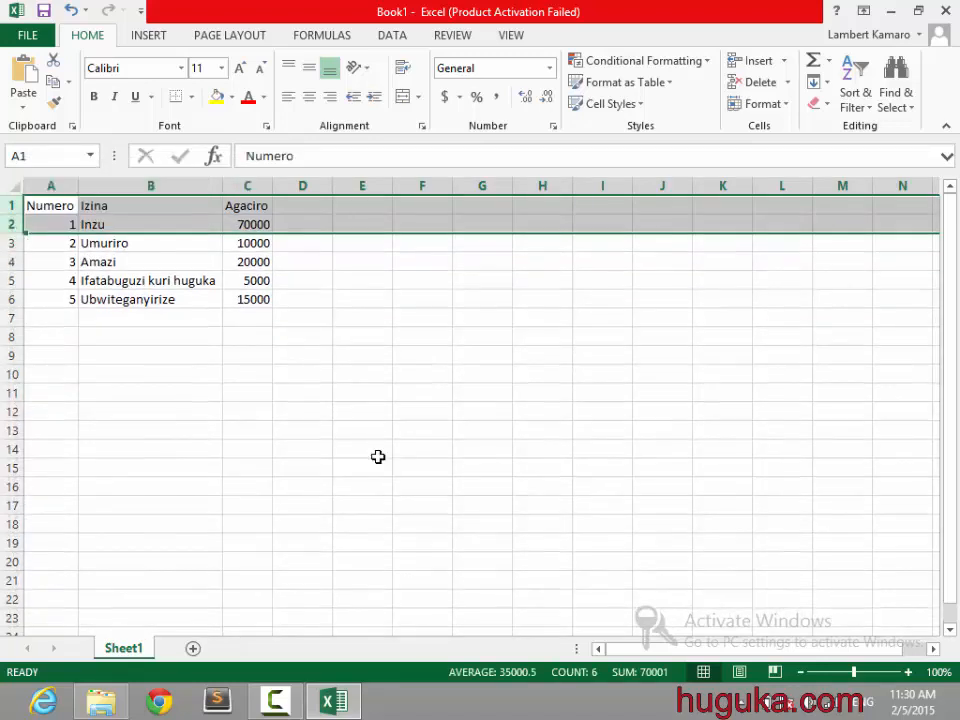
left_click(141, 280)
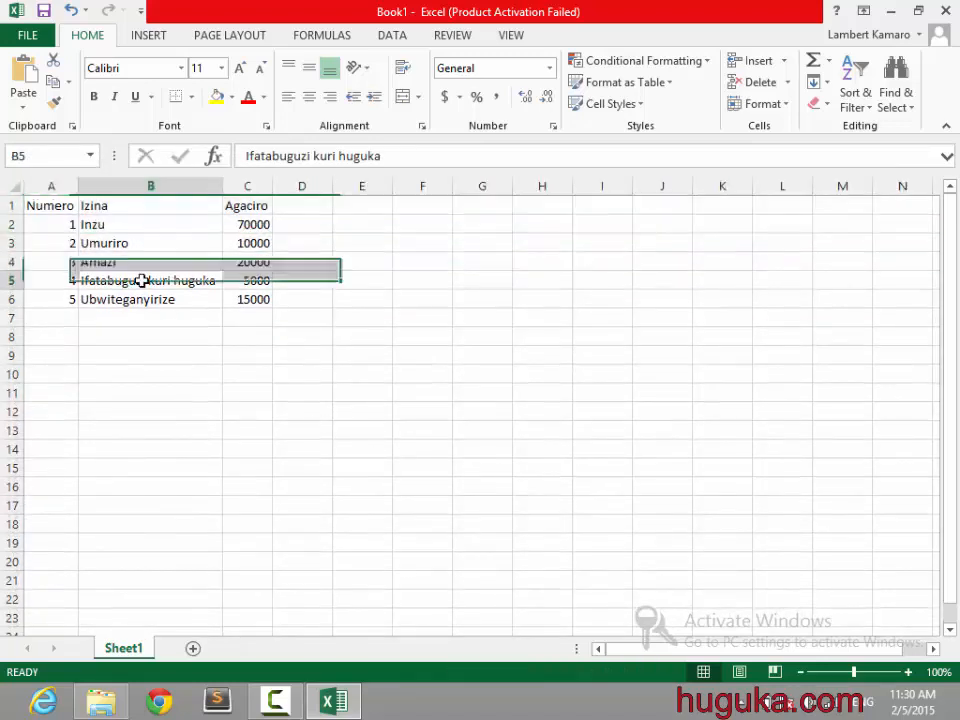
Step: Make the header cells Numero, Izina and Agaciro in A1:C1 bold
left_click(46, 208)
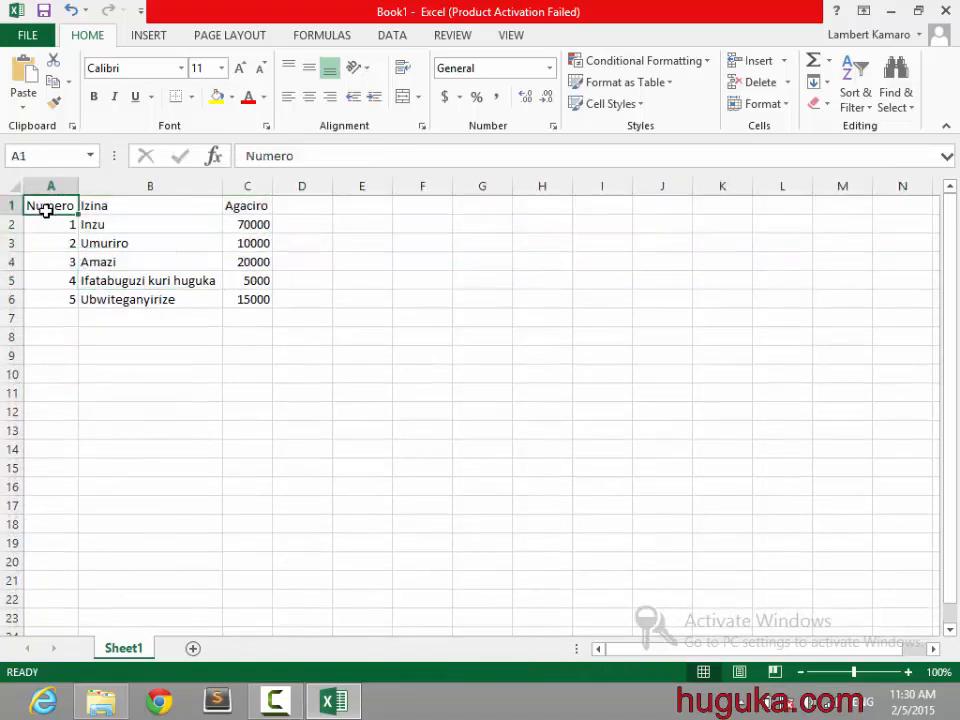
left_click(256, 205, "shift")
left_click_drag(69, 208, 245, 208)
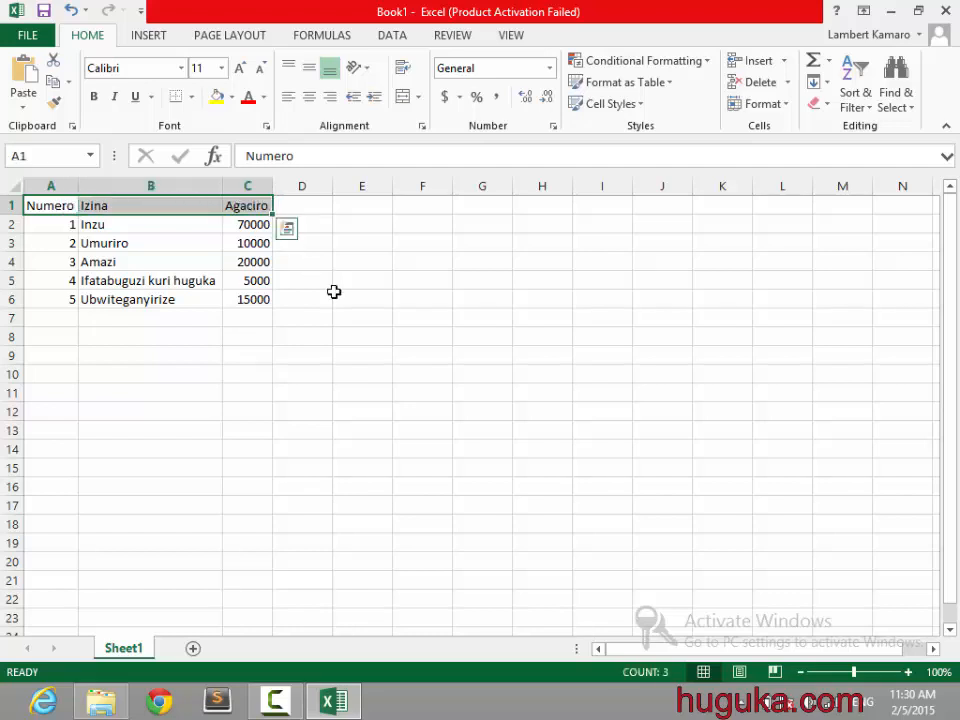
left_click(247, 205)
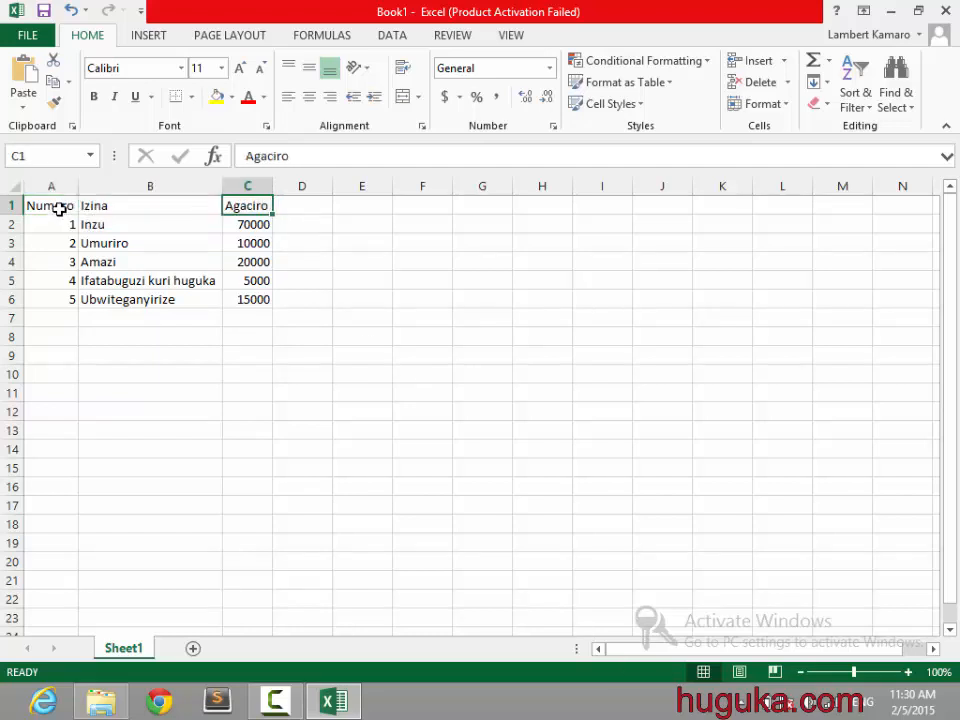
left_click(51, 207)
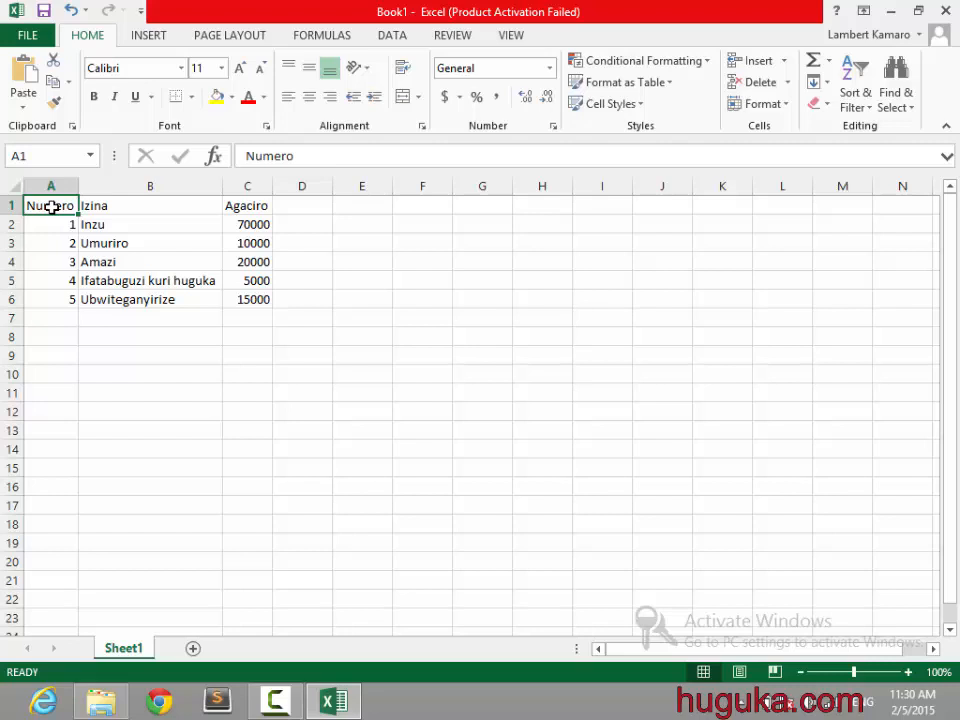
left_click_drag(51, 207, 250, 206)
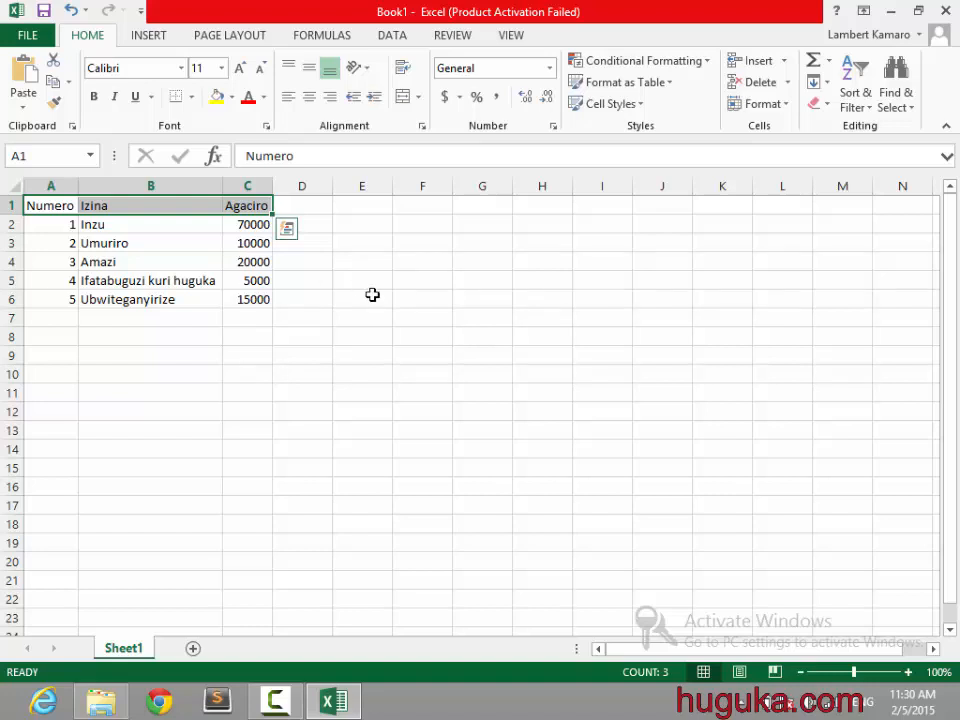
key("shift+Down")
key("shift+Down")
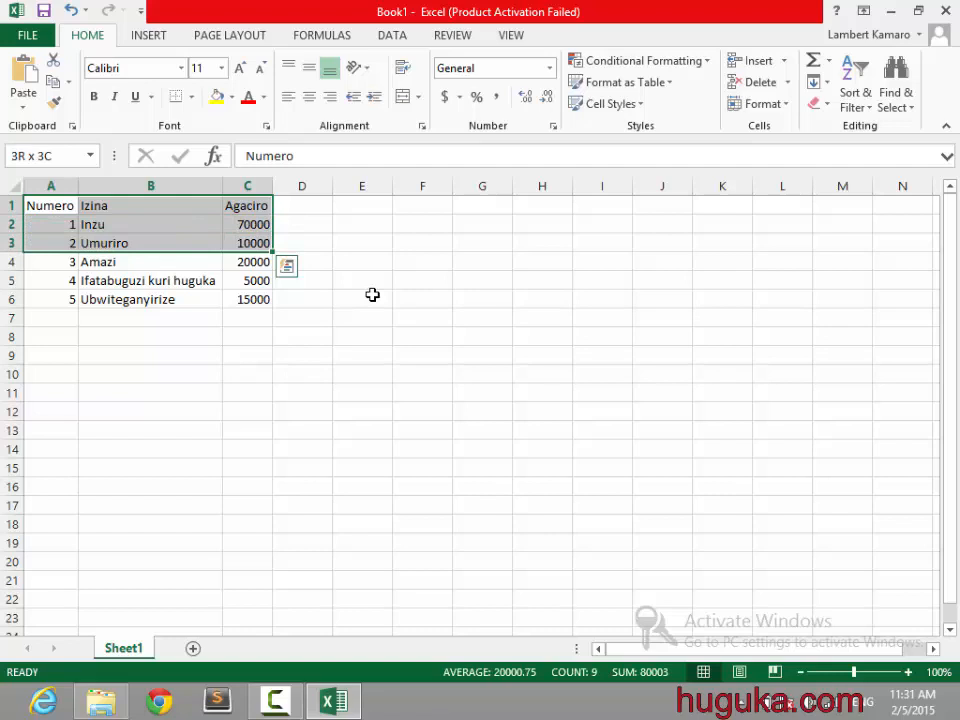
key("shift+Up")
key("shift+Up")
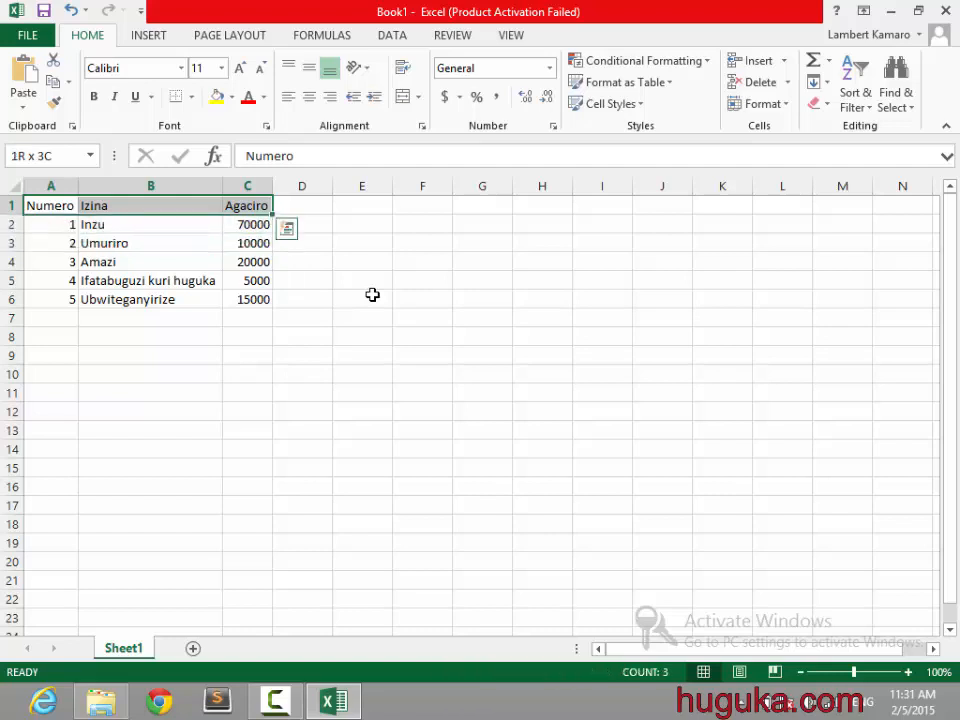
left_click(92, 106)
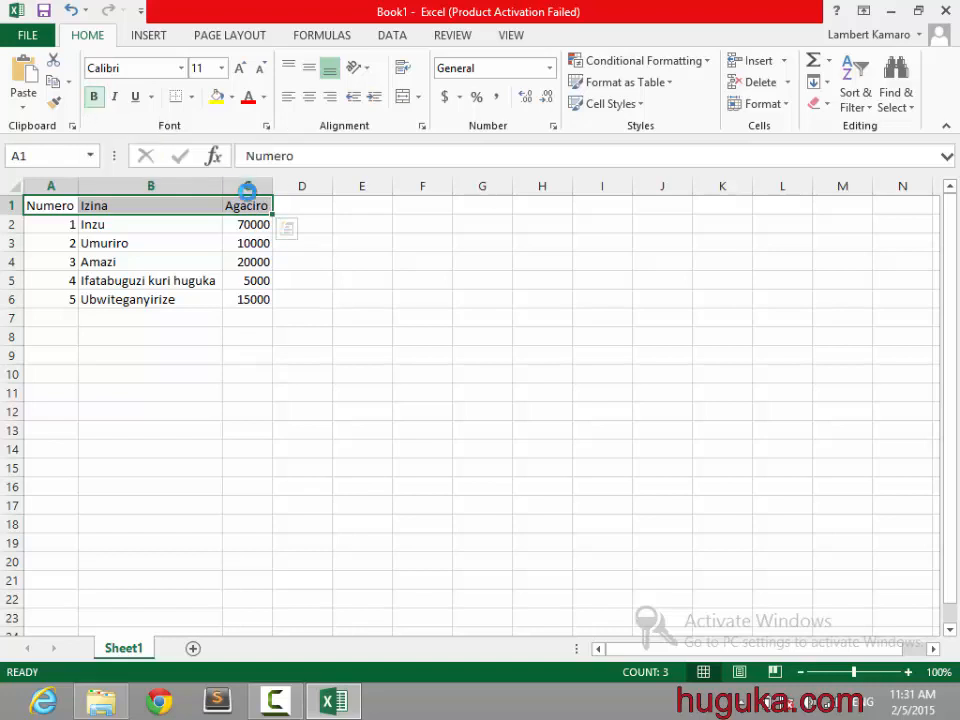
left_click(181, 281)
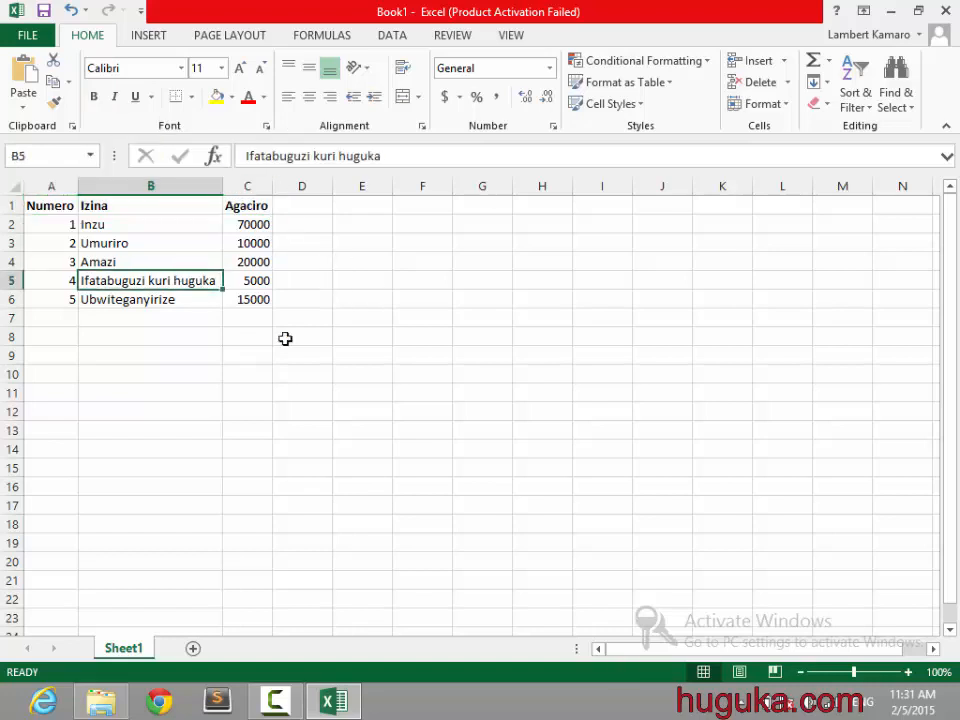
Step: Save the workbook in the Excel folder on the Desktop under the file name Ibyo nkenera kwishyura
left_click(30, 36)
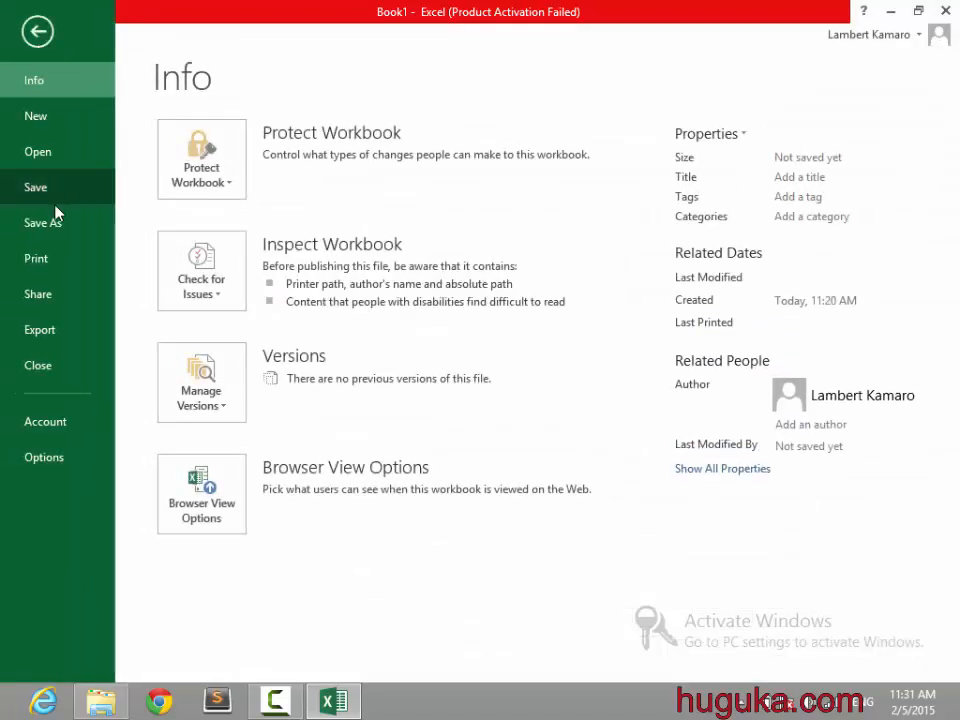
left_click(26, 195)
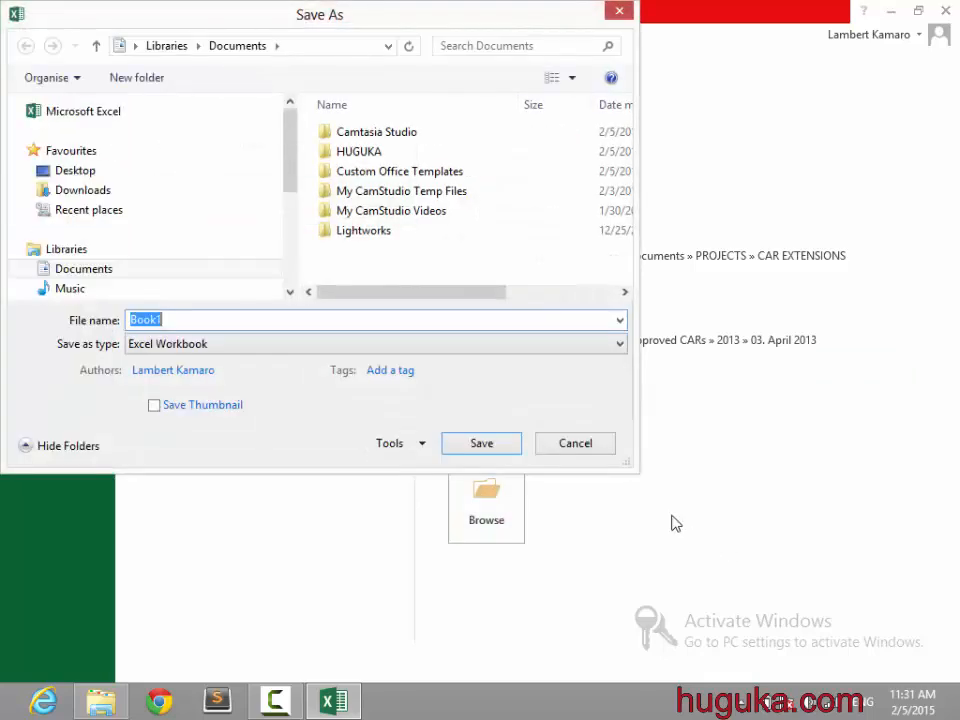
left_click(73, 174)
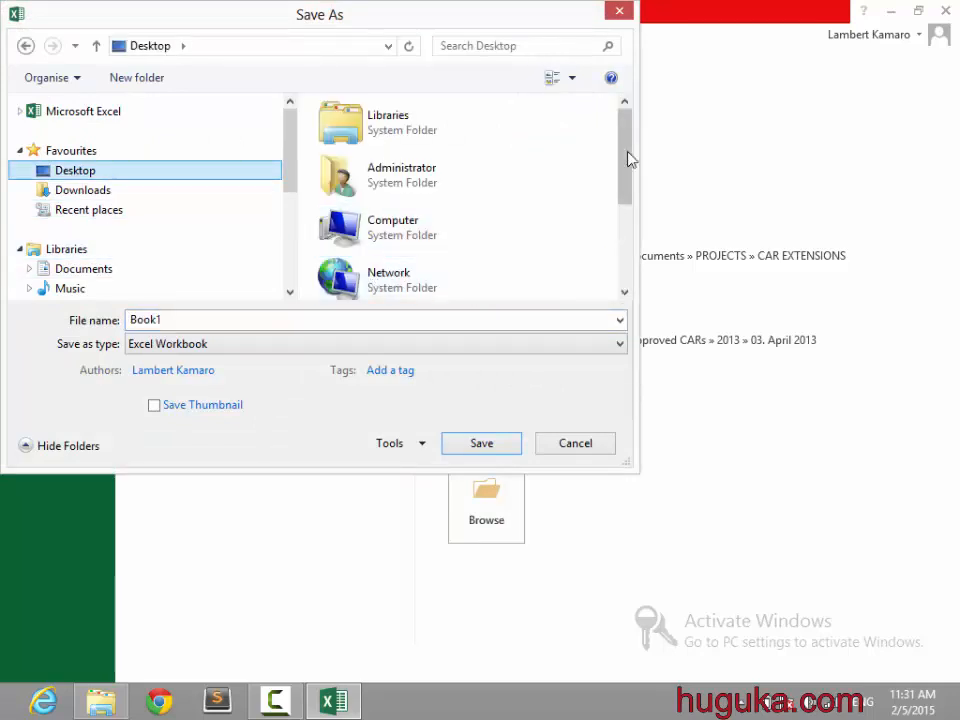
scroll(628, 156, "down", 2)
left_click(386, 176)
double_click(386, 176)
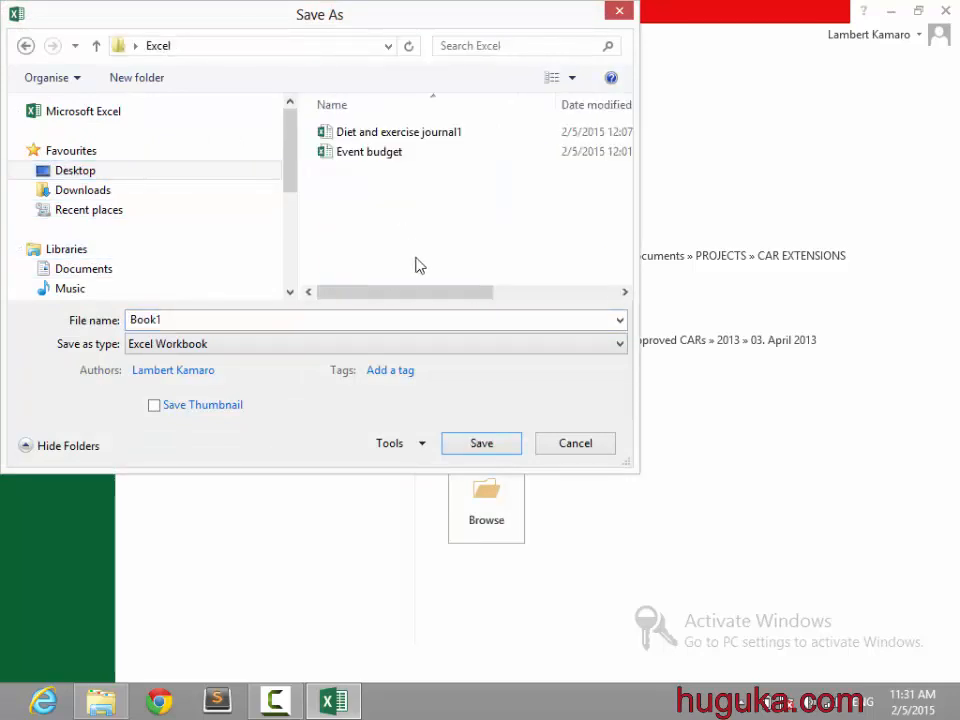
double_click(413, 318)
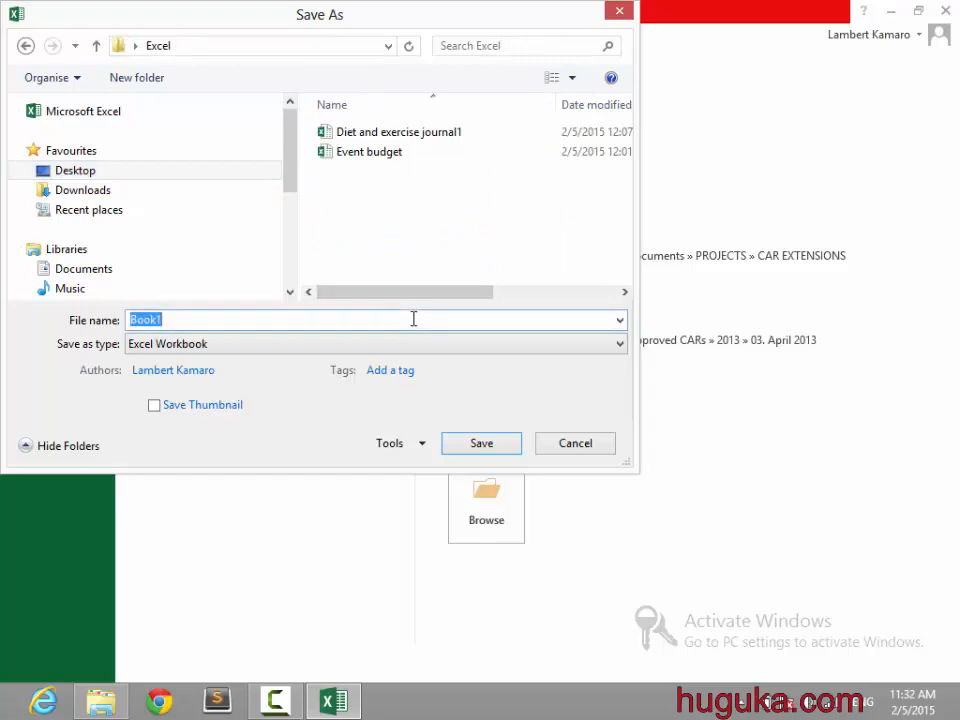
type("Ibyo nkenera kwishyura")
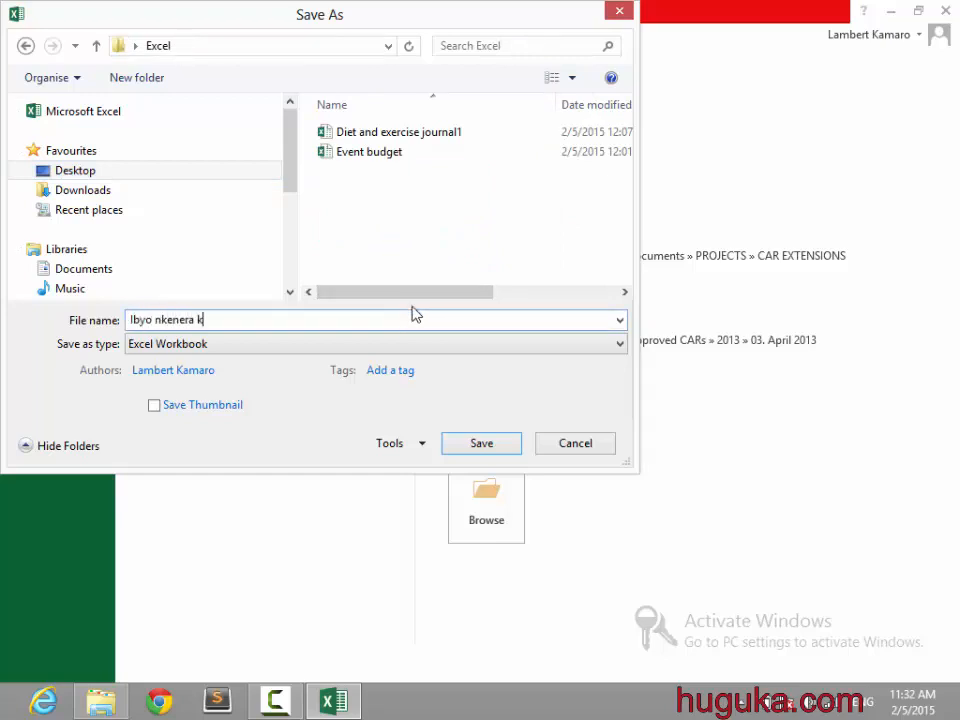